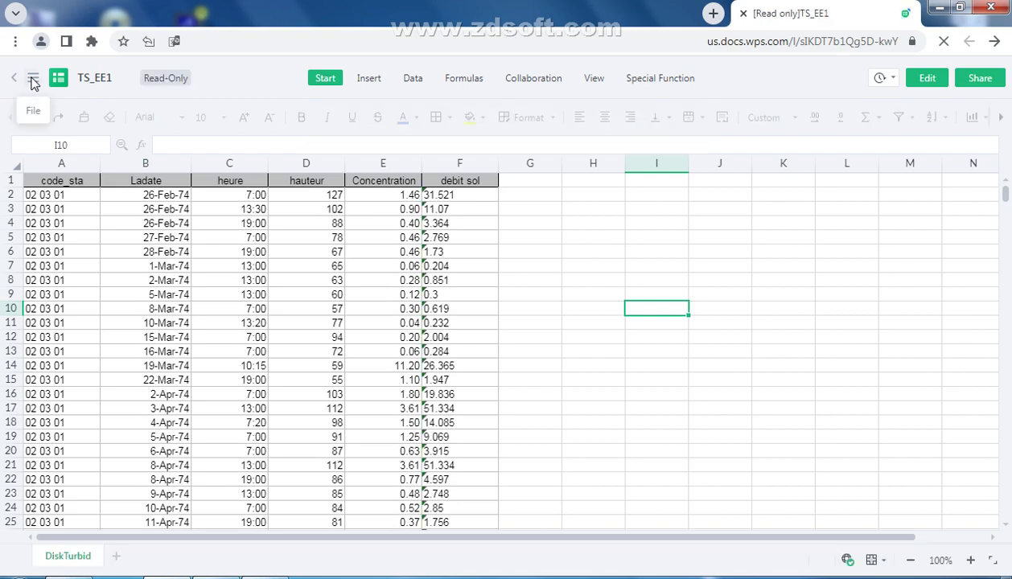
# - Switch from the browser to the Téléchargements folder and open the TS_EE1 workbook in Excel
pyautogui.click(33, 81)
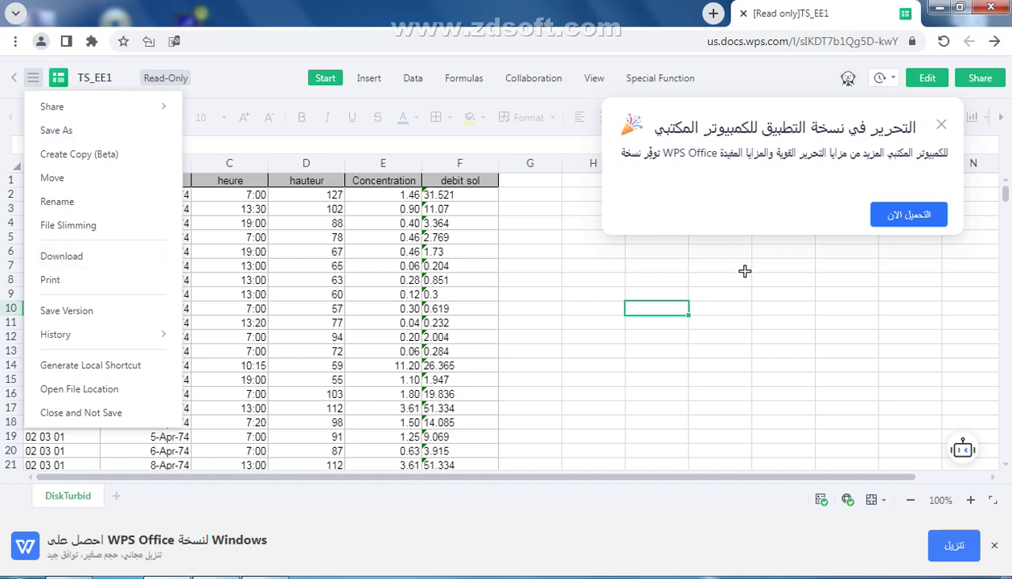
pyautogui.click(938, 8)
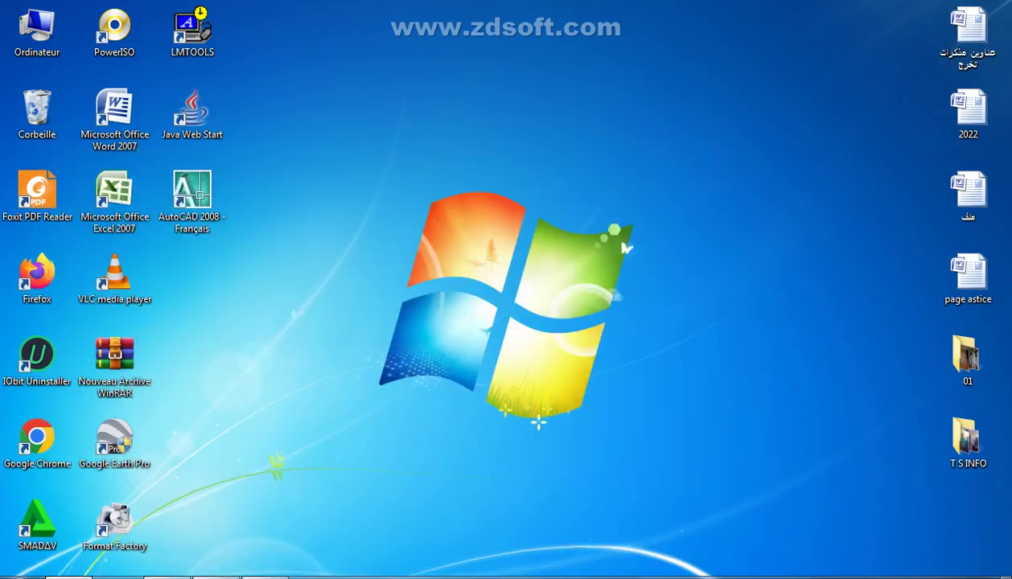
pyautogui.click(166, 576)
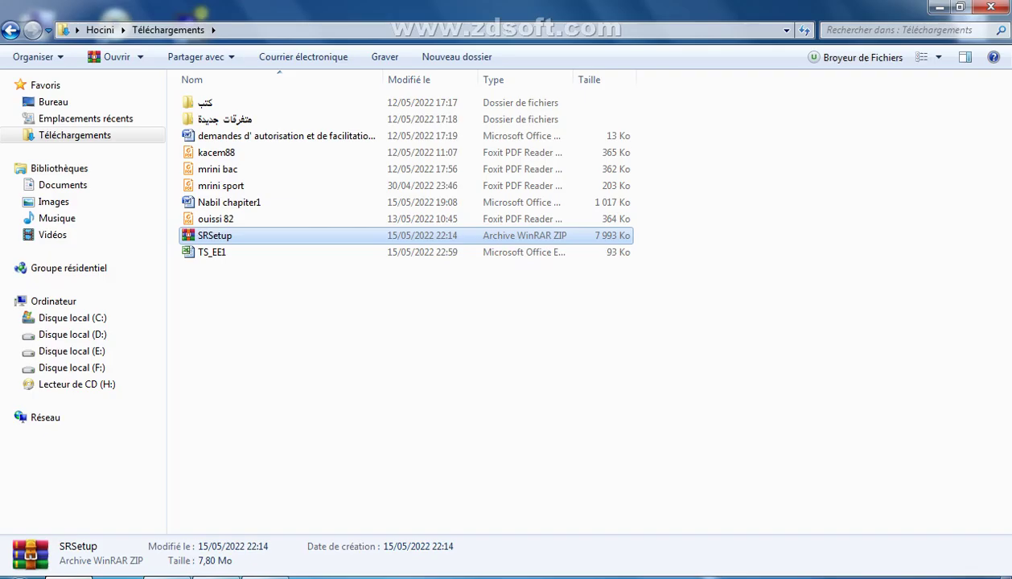
pyautogui.doubleClick(211, 254)
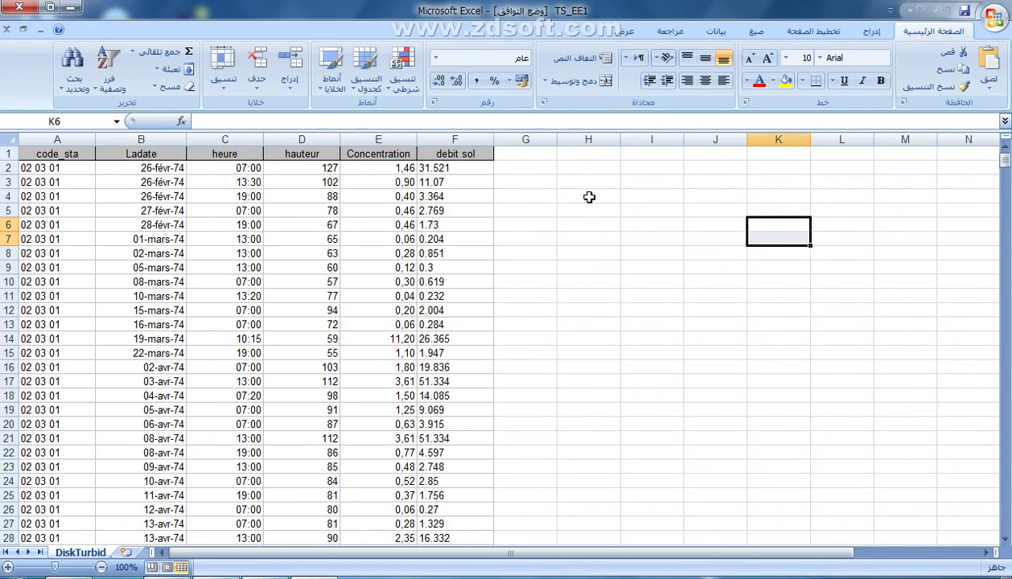
# - Add the column header "debit liqu" in cell G1, next to debit sol
pyautogui.click(521, 155)
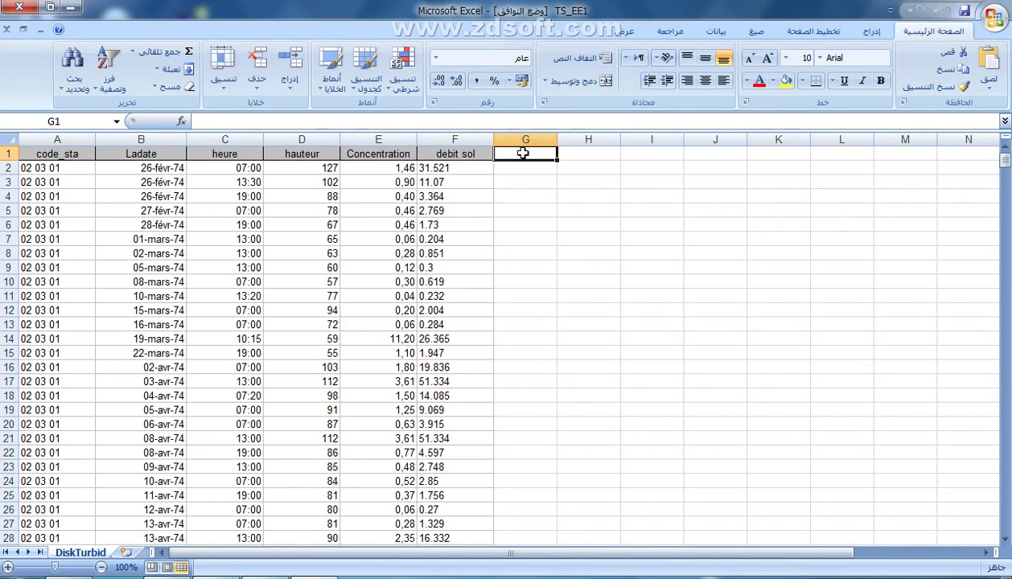
pyautogui.write('d')
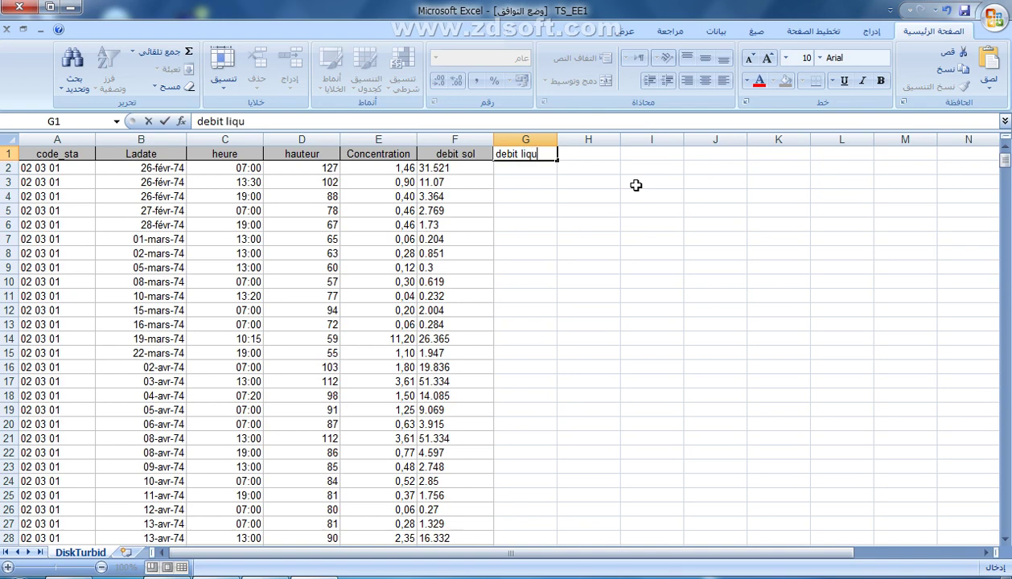
pyautogui.write('ebit liqu')
pyautogui.click(631, 186)
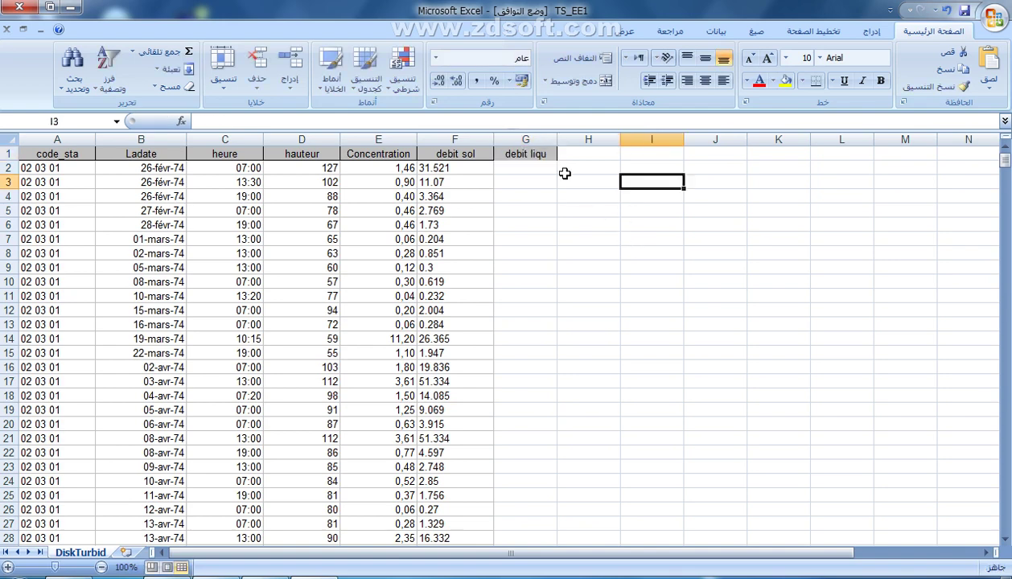
# - Try to calculate the liquid discharge in G2 with the formula =F2/E2, and clear the cell again
pyautogui.click(527, 166)
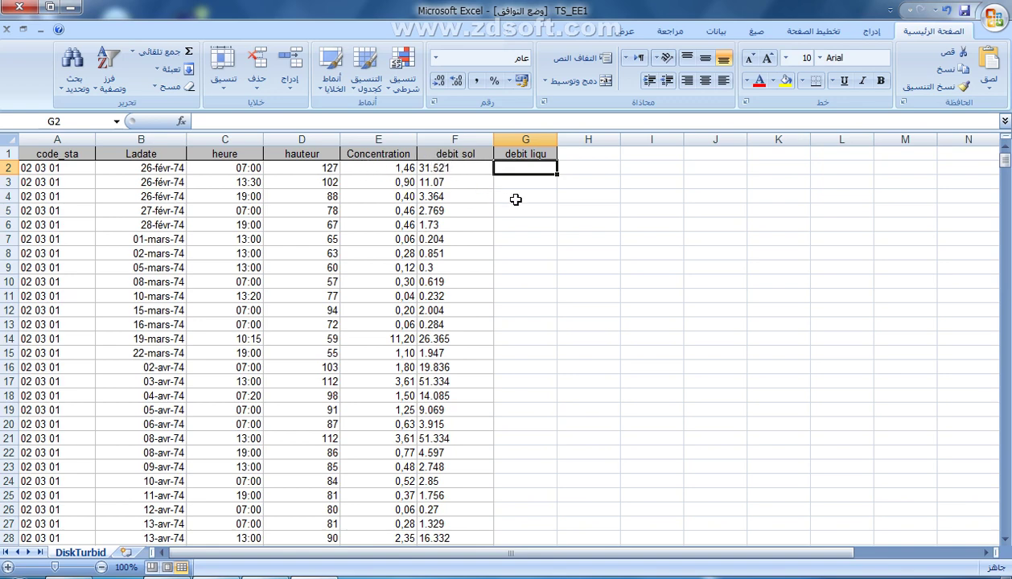
pyautogui.write('=')
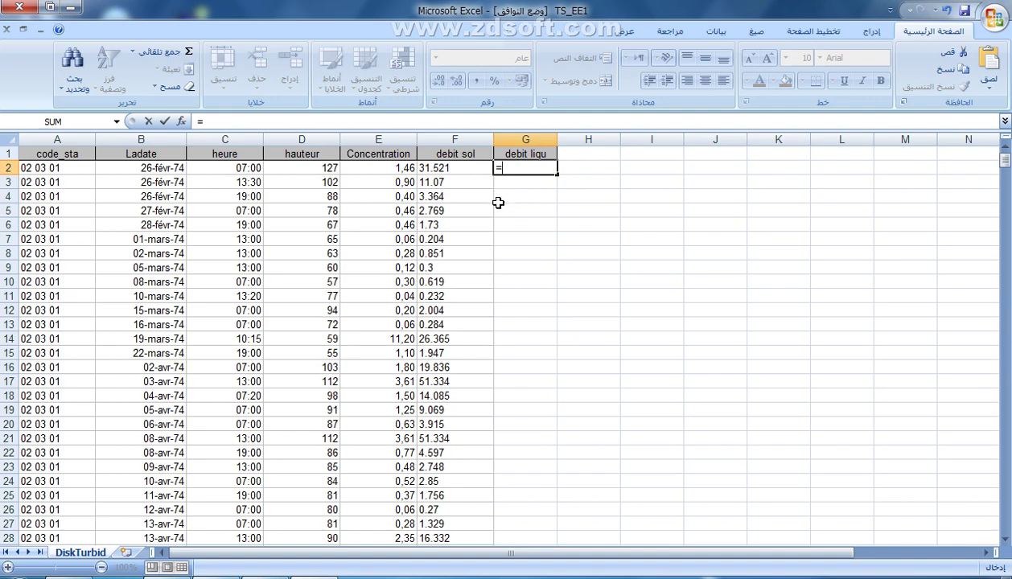
pyautogui.click(434, 168)
pyautogui.write('/')
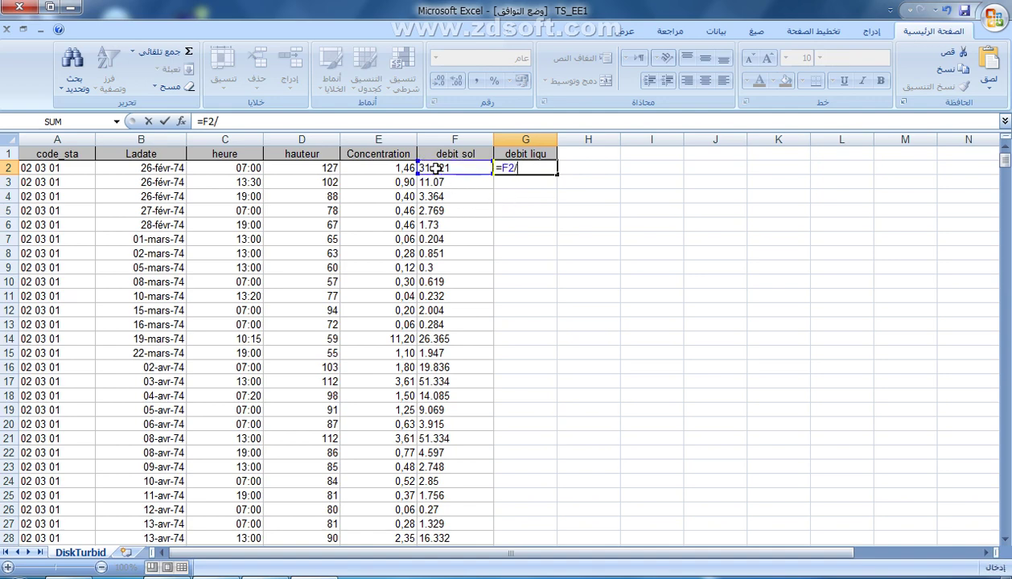
pyautogui.click(386, 166)
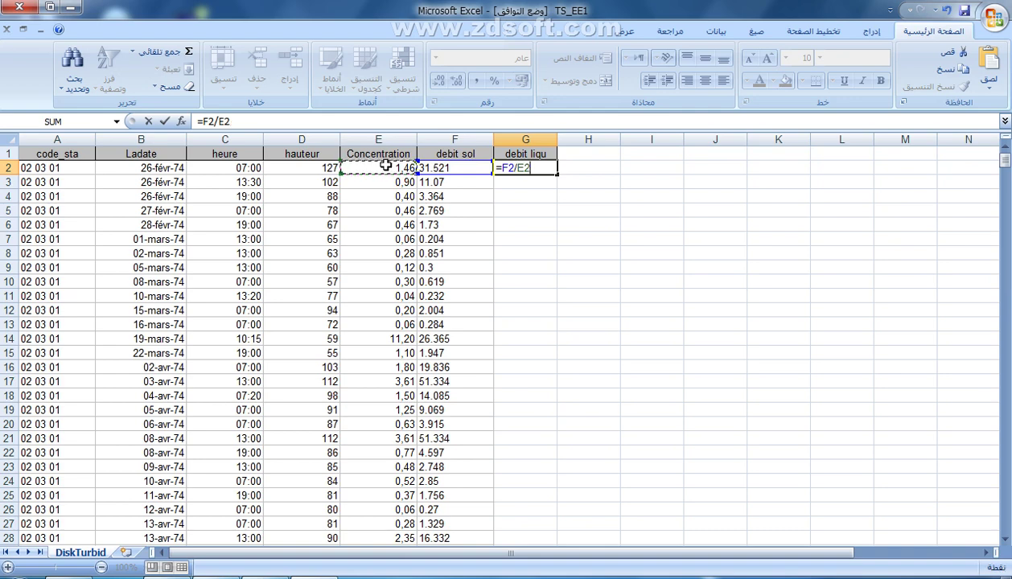
pyautogui.press('Return')
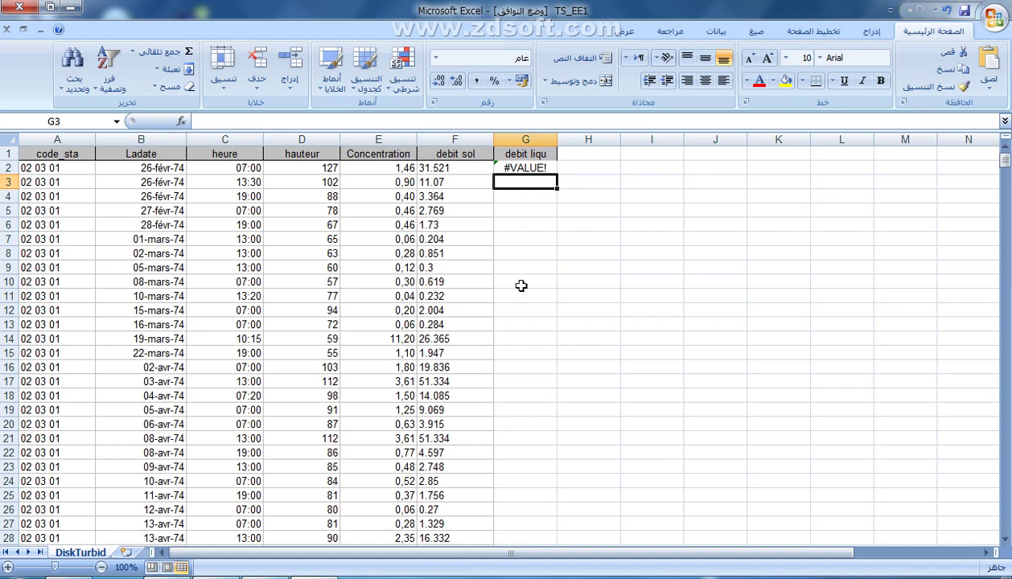
pyautogui.click(523, 167)
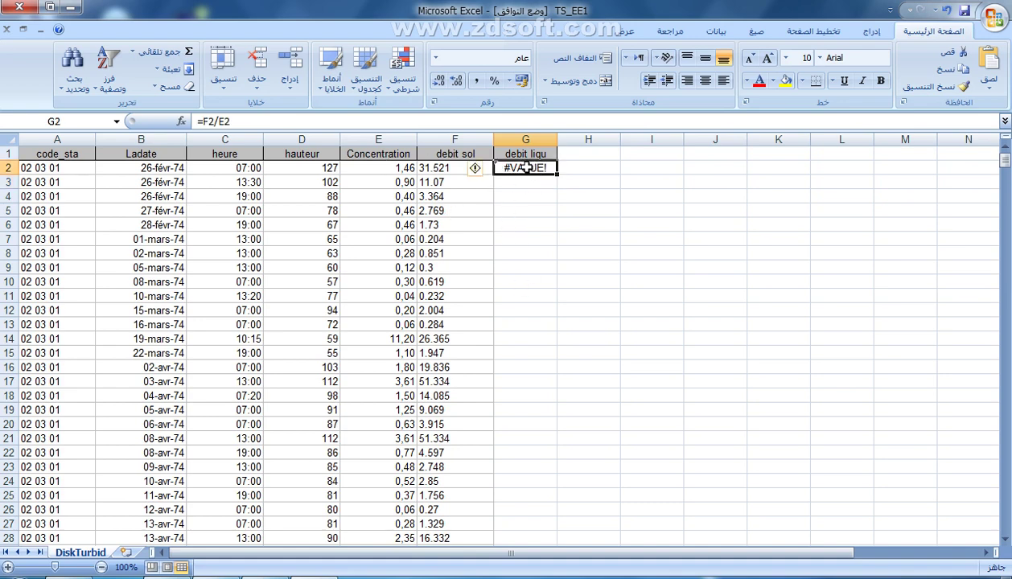
pyautogui.press('Delete')
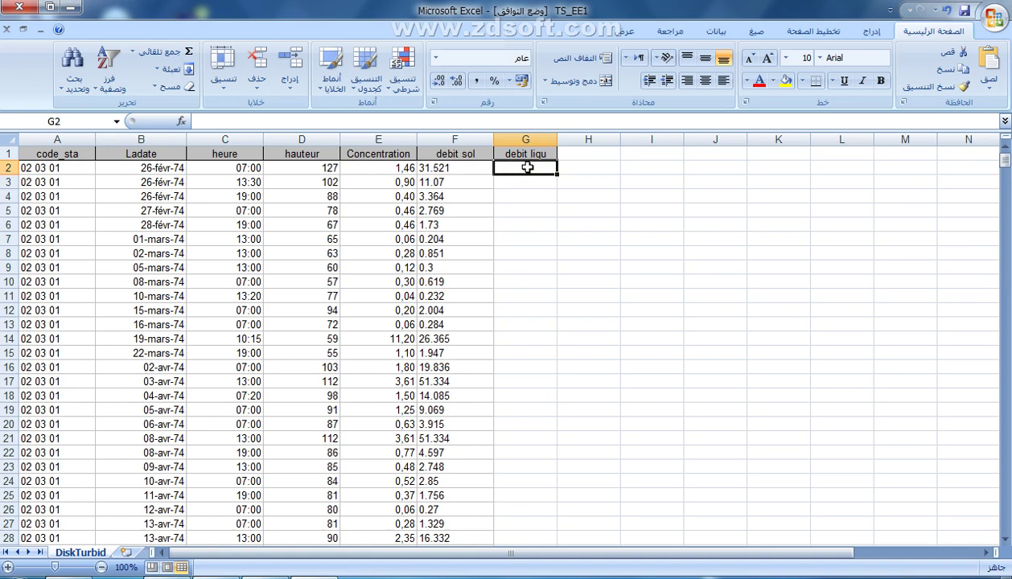
# - Copy only the decimal point character from the debit sol value in F2
pyautogui.click(435, 169)
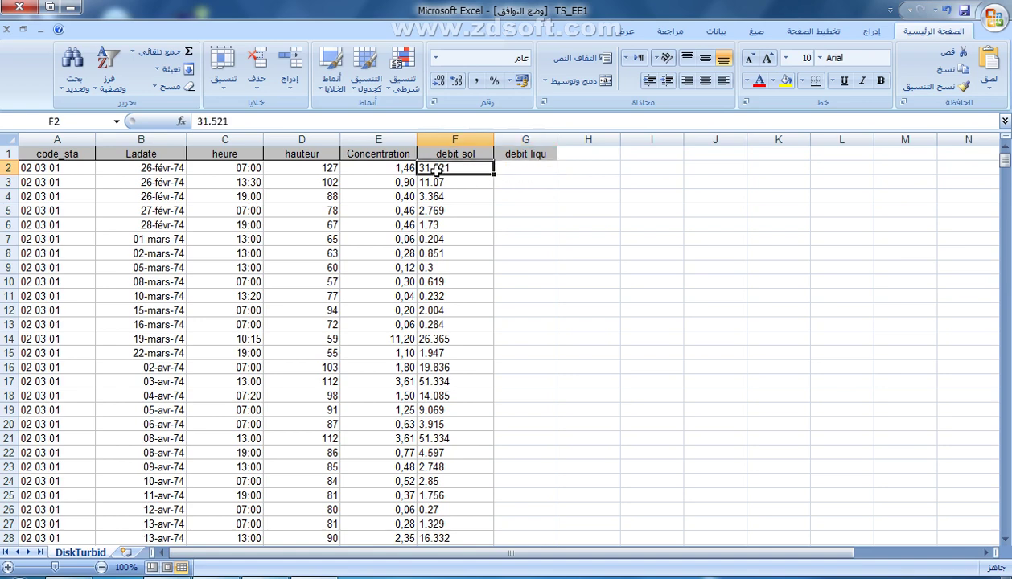
pyautogui.click(211, 122)
pyautogui.rightClick(210, 123)
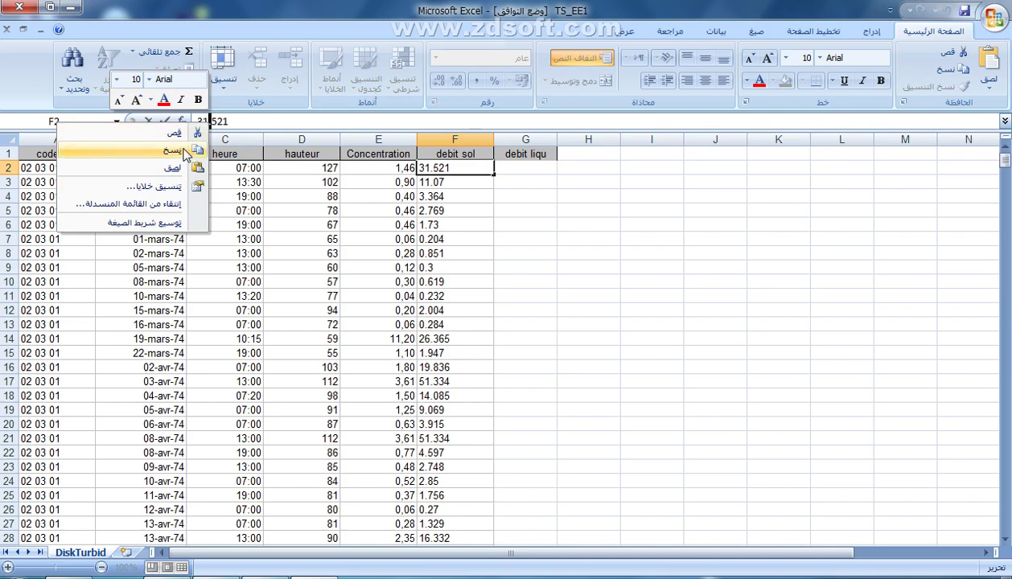
pyautogui.click(172, 151)
# - Replace every decimal point with a comma in the debit sol values, from F2 down to the last data row
pyautogui.click(453, 182)
pyautogui.moveTo(453, 168); pyautogui.dragTo(467, 298)
pyautogui.moveTo(462, 535); pyautogui.dragTo(471, 508)
pyautogui.scroll(4, 455, 418)
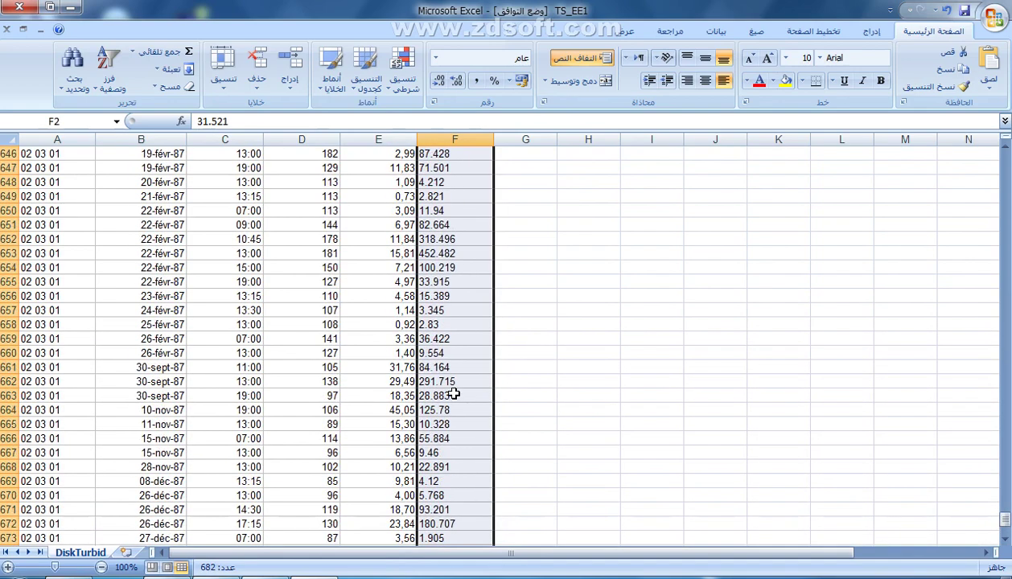
pyautogui.click(73, 83)
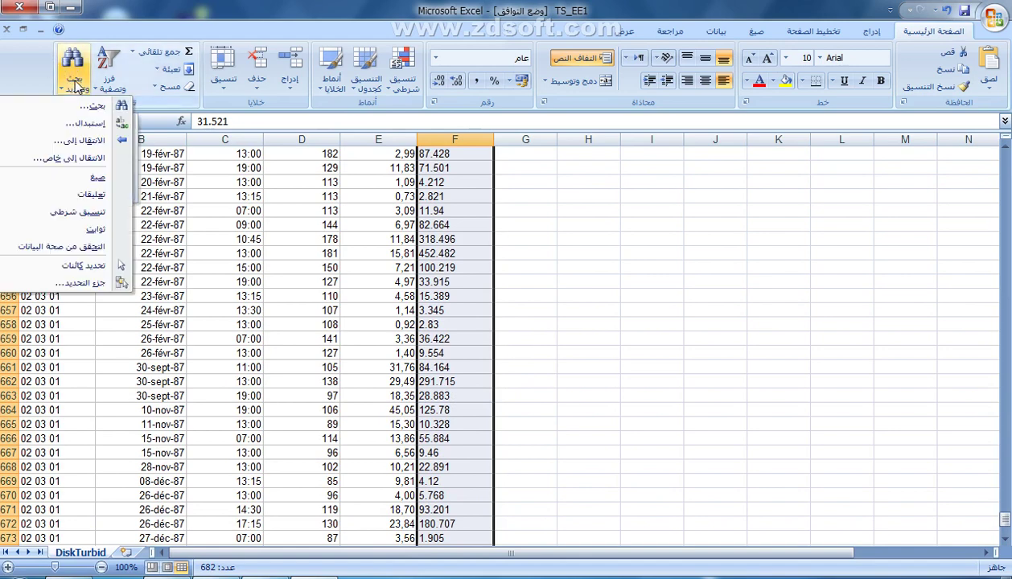
pyautogui.click(91, 123)
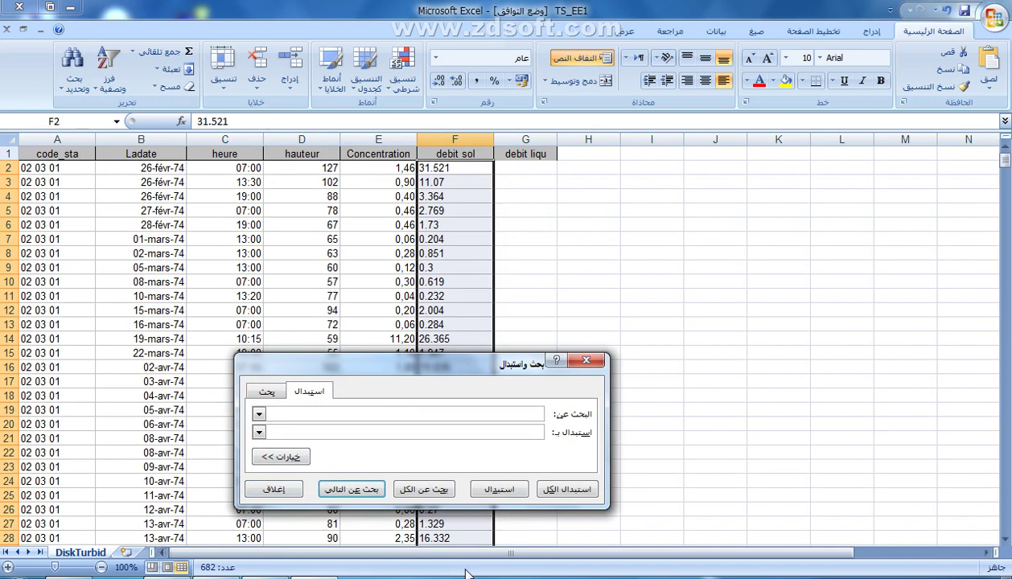
pyautogui.rightClick(285, 414)
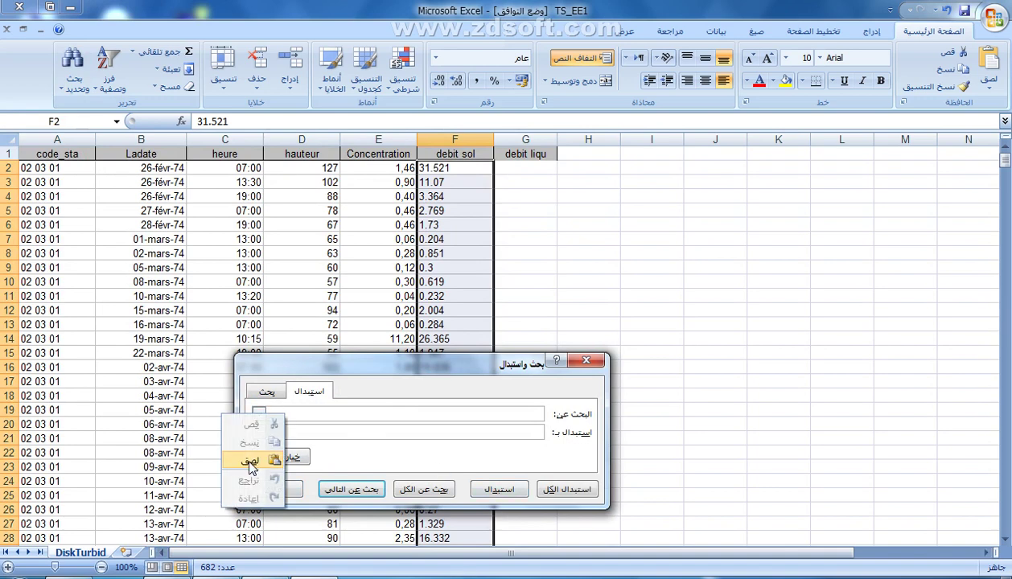
pyautogui.click(266, 457)
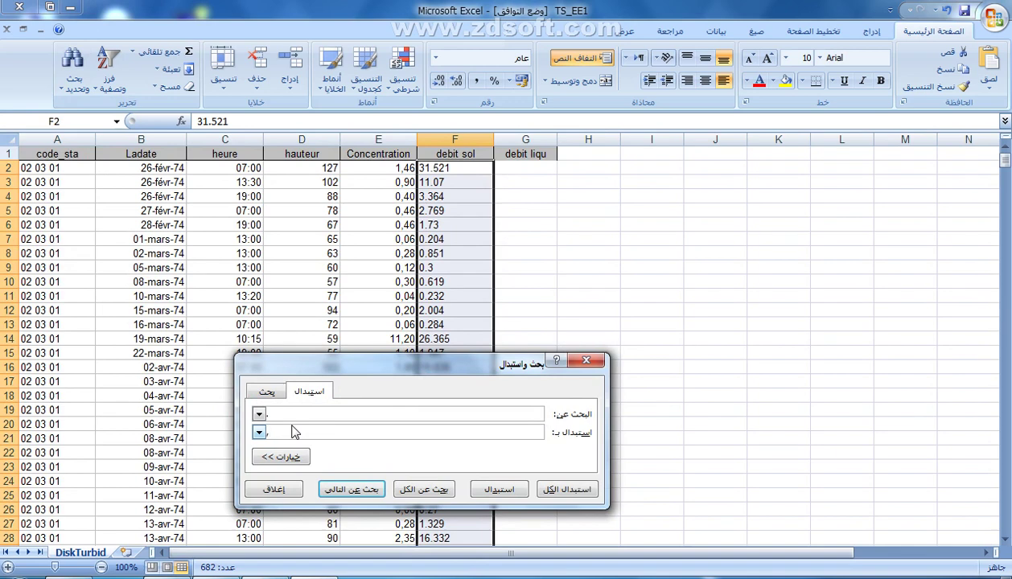
pyautogui.click(294, 432)
pyautogui.write(',')
pyautogui.click(567, 489)
pyautogui.click(515, 336)
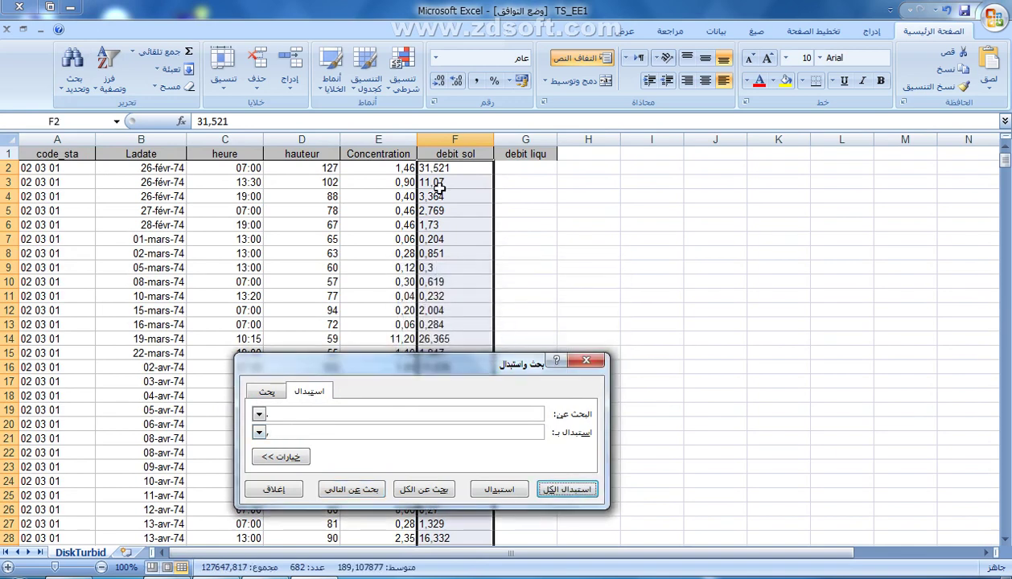
pyautogui.click(272, 490)
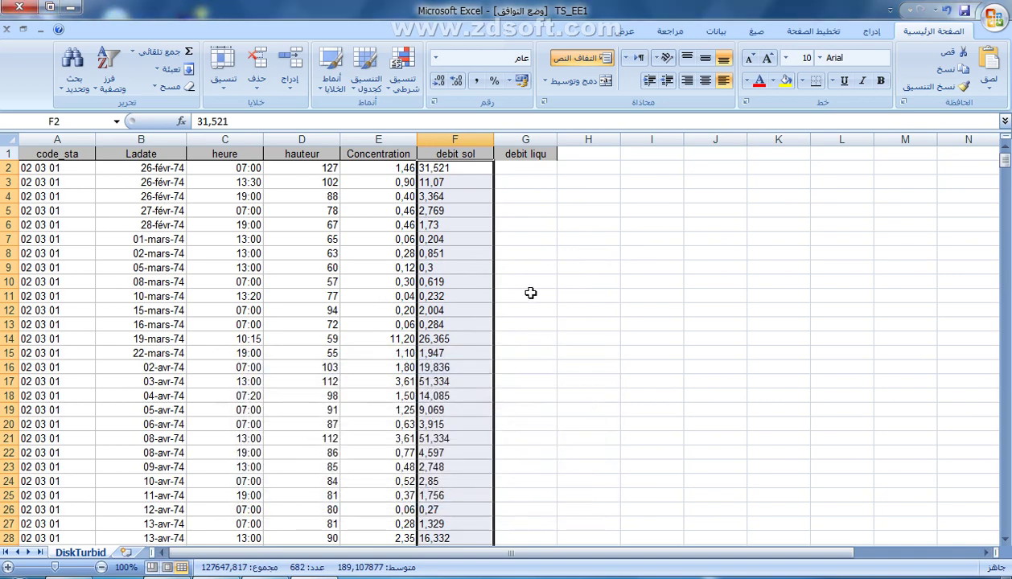
# - Calculate the liquid discharge in G2 by dividing debit sol by Concentration with the formula =F2/E2
pyautogui.click(527, 169)
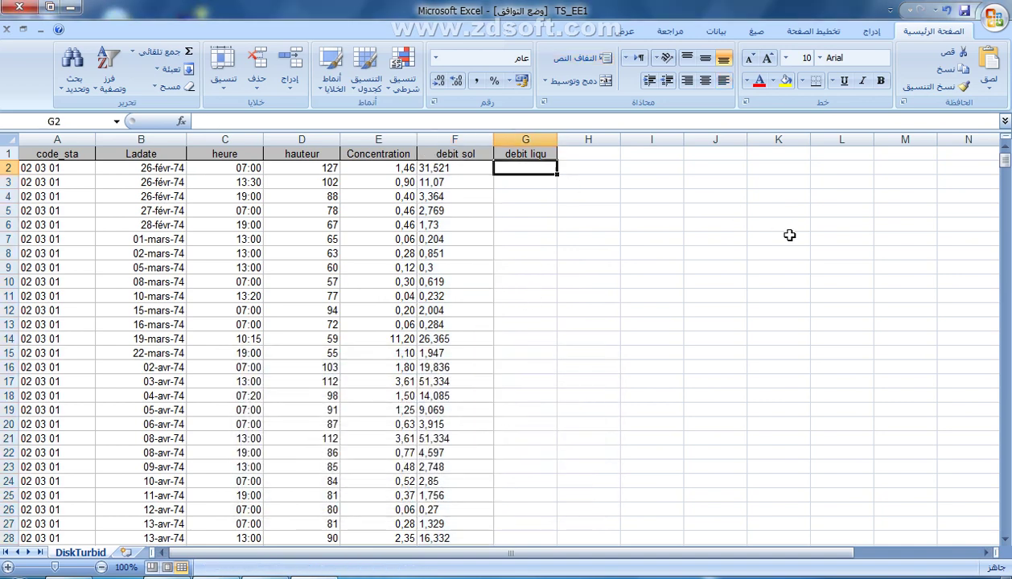
pyautogui.write('=')
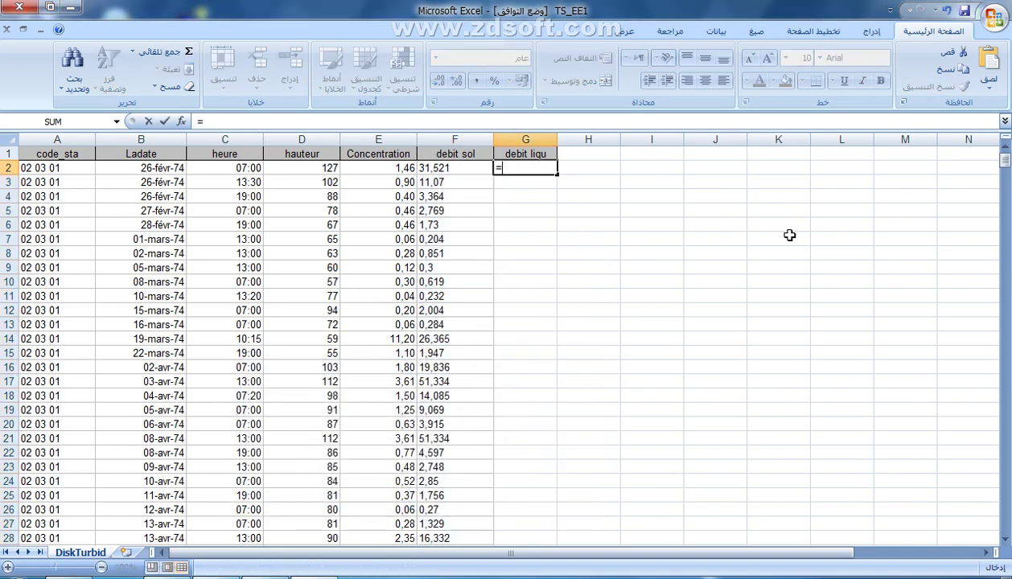
pyautogui.click(437, 169)
pyautogui.write('/')
pyautogui.click(385, 167)
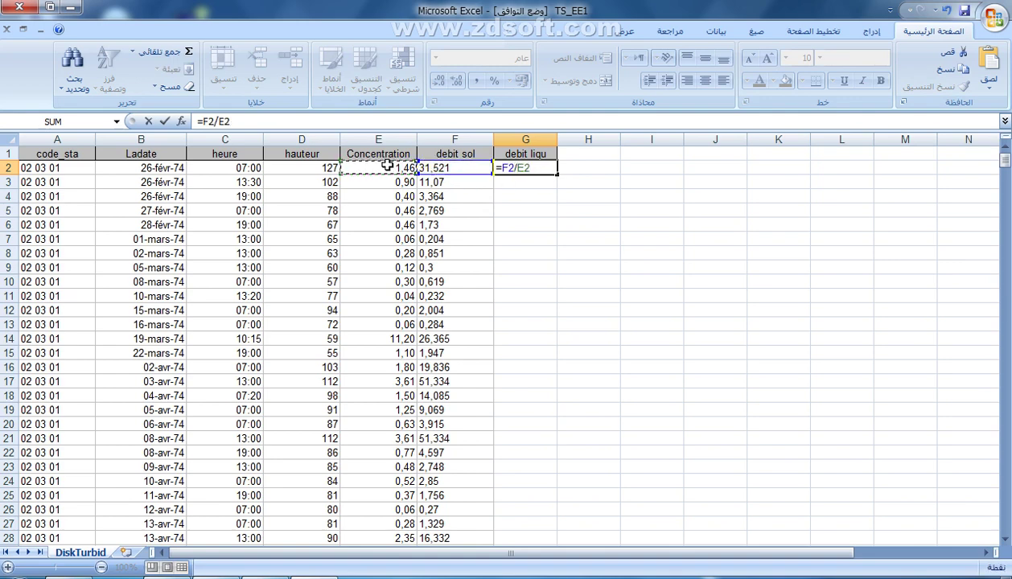
pyautogui.press('Return')
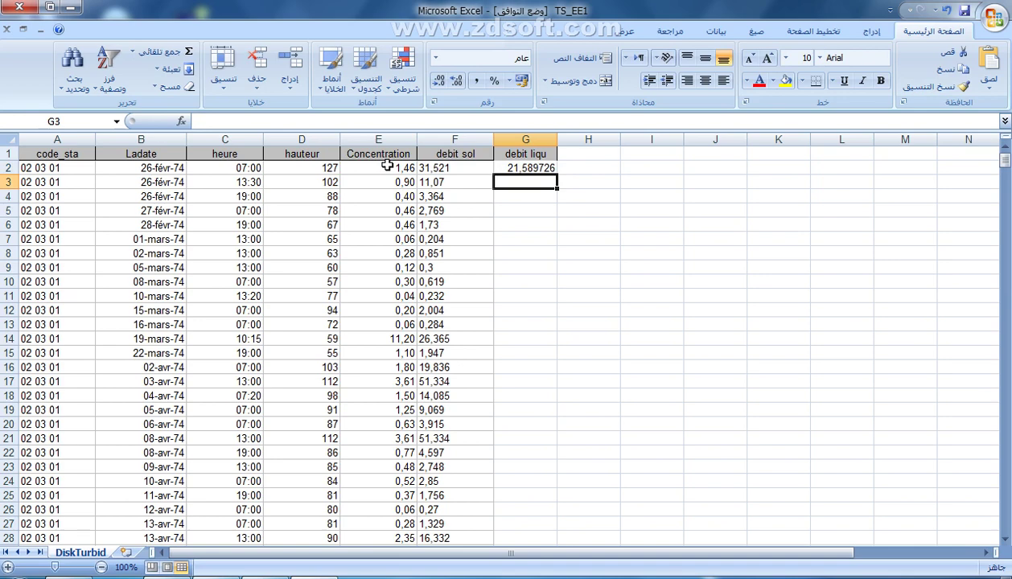
# - Fill the G2 formula down the debit liqu column to the last data row and return to the sheet's start
pyautogui.click(512, 169)
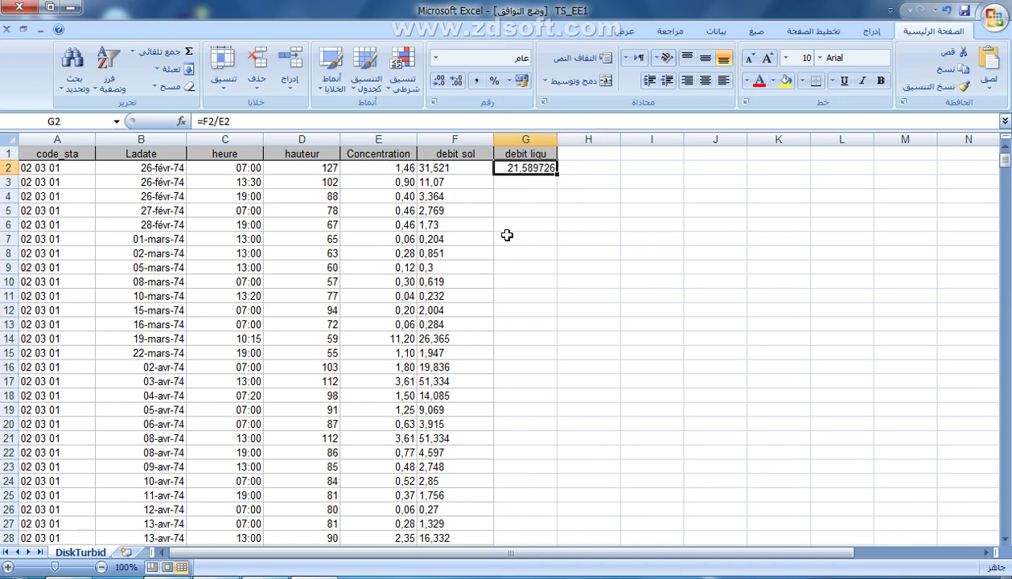
pyautogui.click(507, 235)
pyautogui.click(531, 169)
pyautogui.moveTo(556, 174); pyautogui.dragTo(545, 395)
pyautogui.scroll(4, 644, 412)
pyautogui.scroll(20, 645, 413)
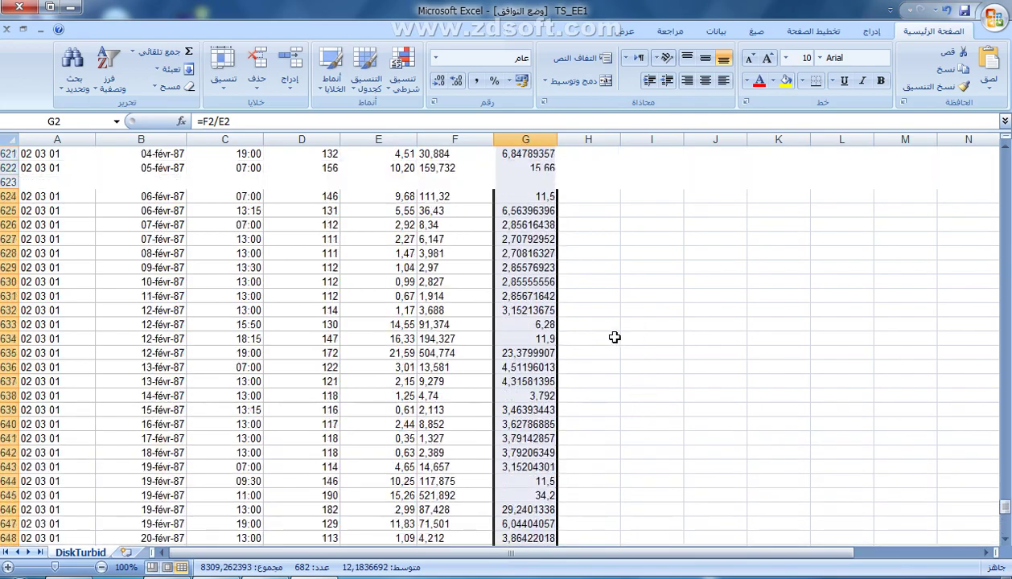
pyautogui.scroll(20, 607, 319)
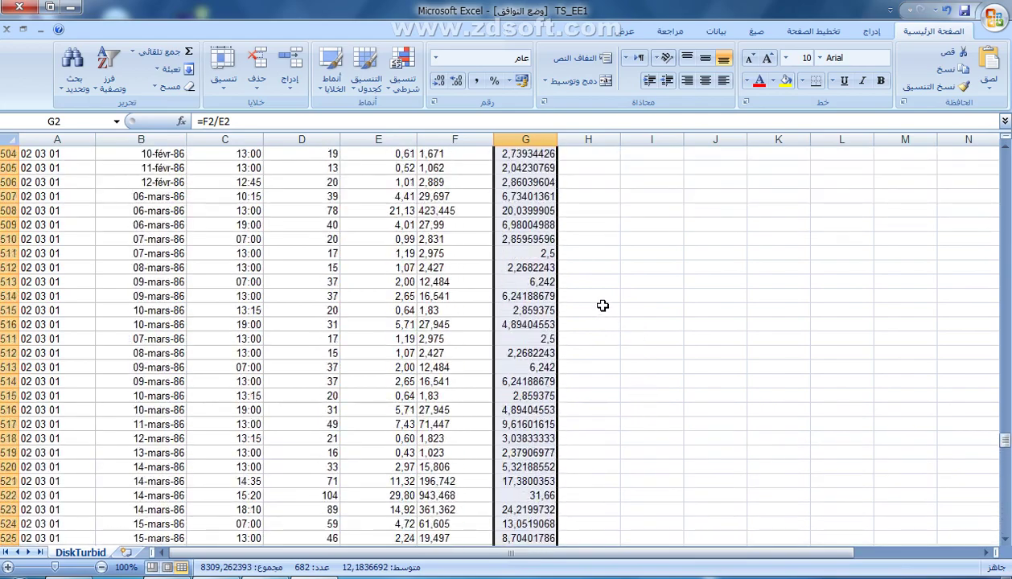
pyautogui.scroll(20, 586, 273)
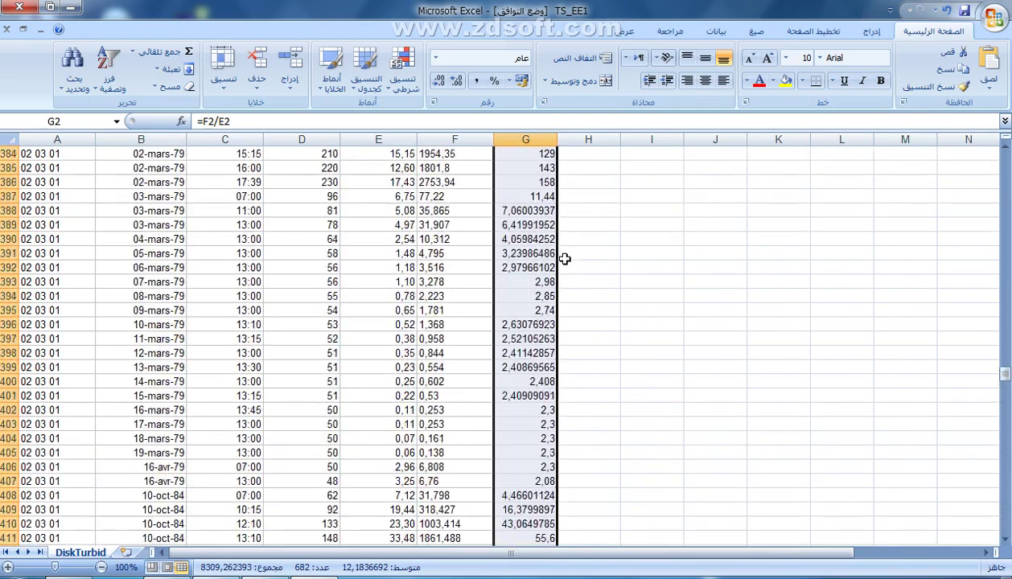
pyautogui.scroll(17, 633, 366)
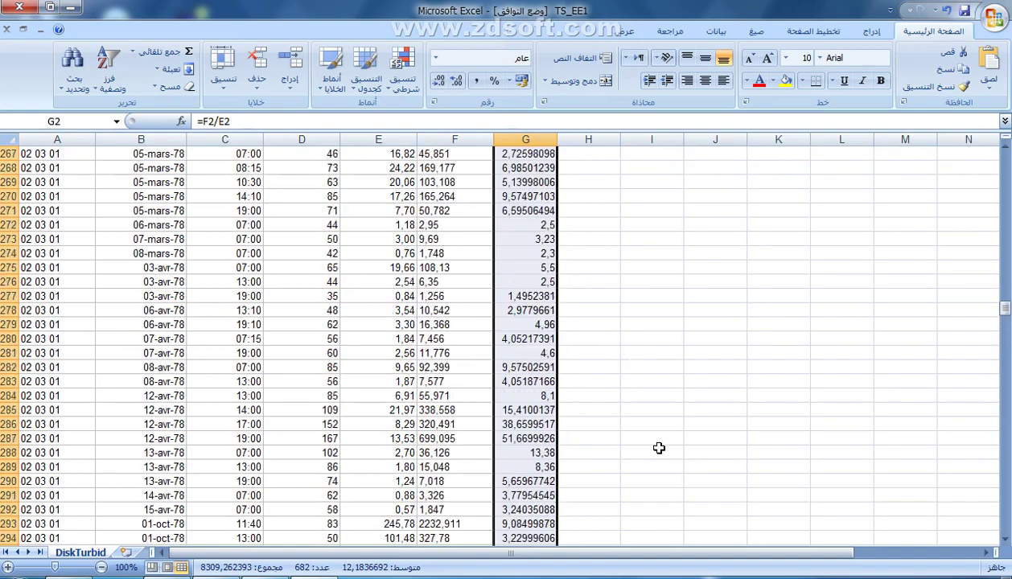
pyautogui.moveTo(1005, 300); pyautogui.dragTo(1005, 157)
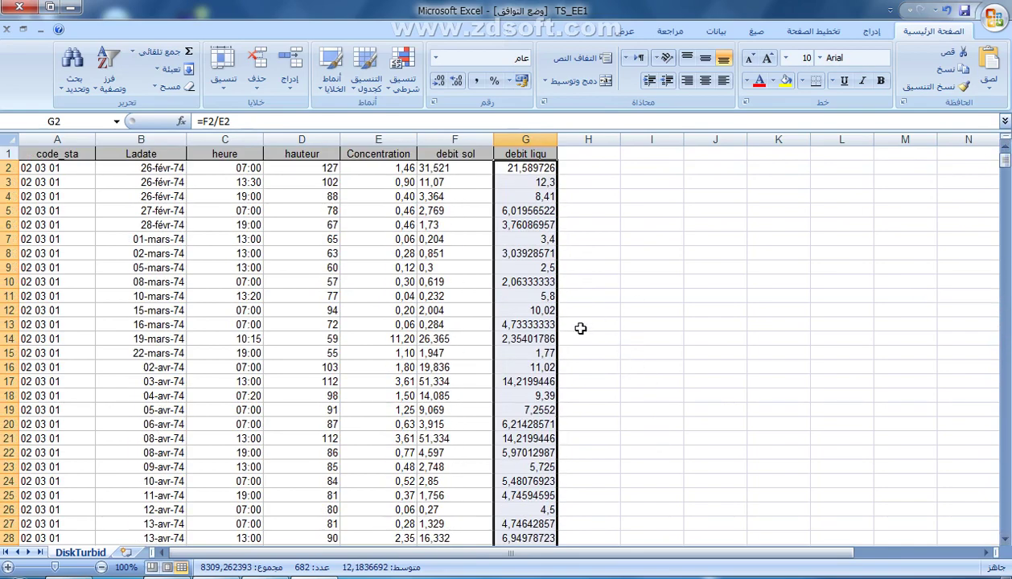
pyautogui.click(667, 225)
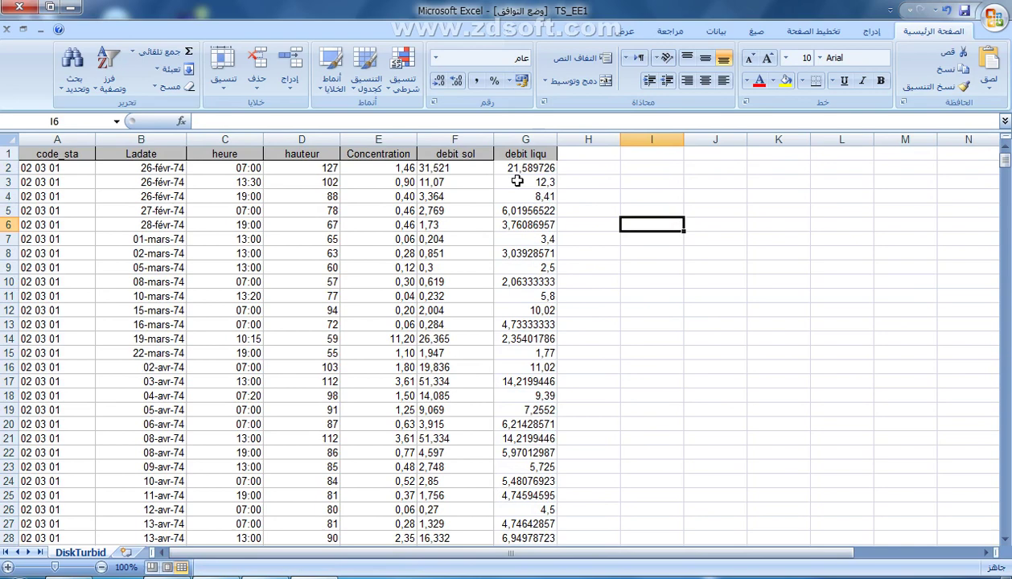
# - Move the whole debit sol column from F to H, after the debit liqu column
pyautogui.click(464, 151)
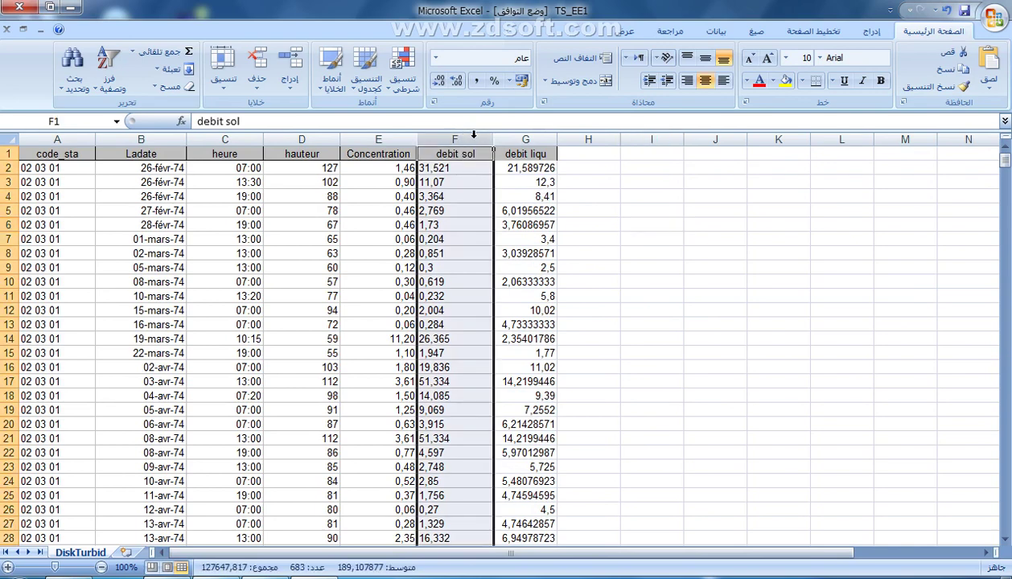
pyautogui.click(706, 249)
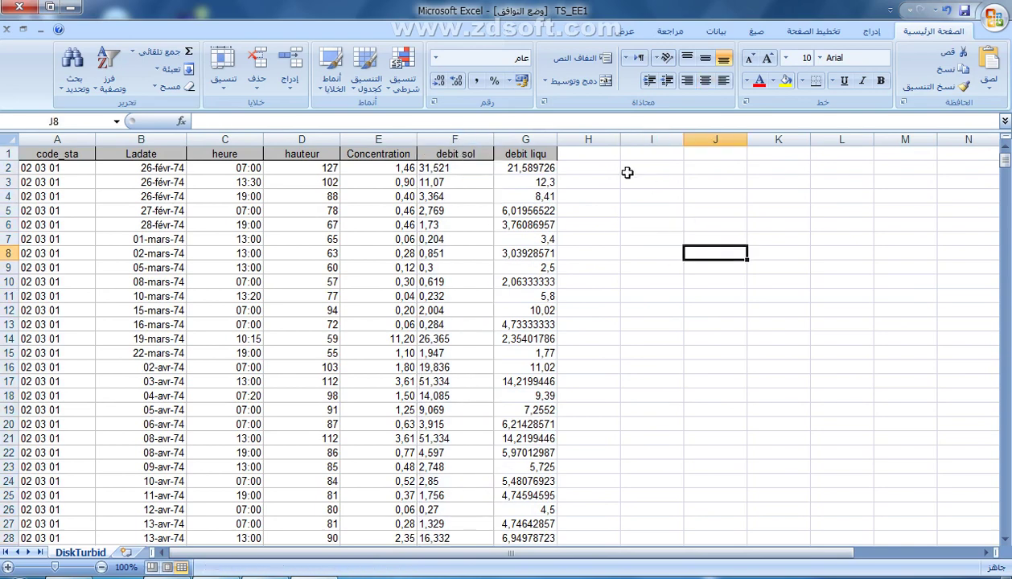
pyautogui.click(457, 138)
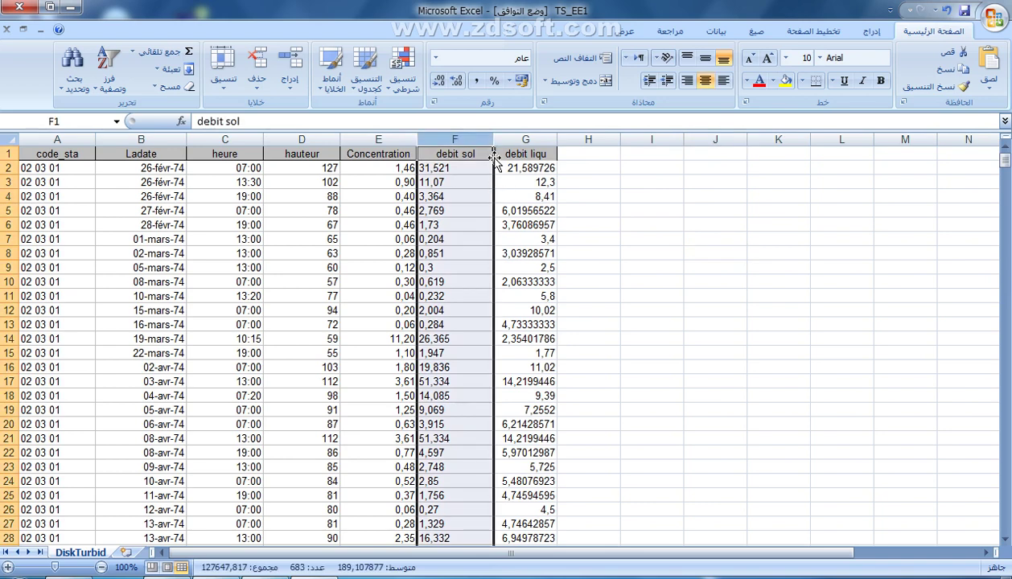
pyautogui.moveTo(493, 160); pyautogui.dragTo(605, 161)
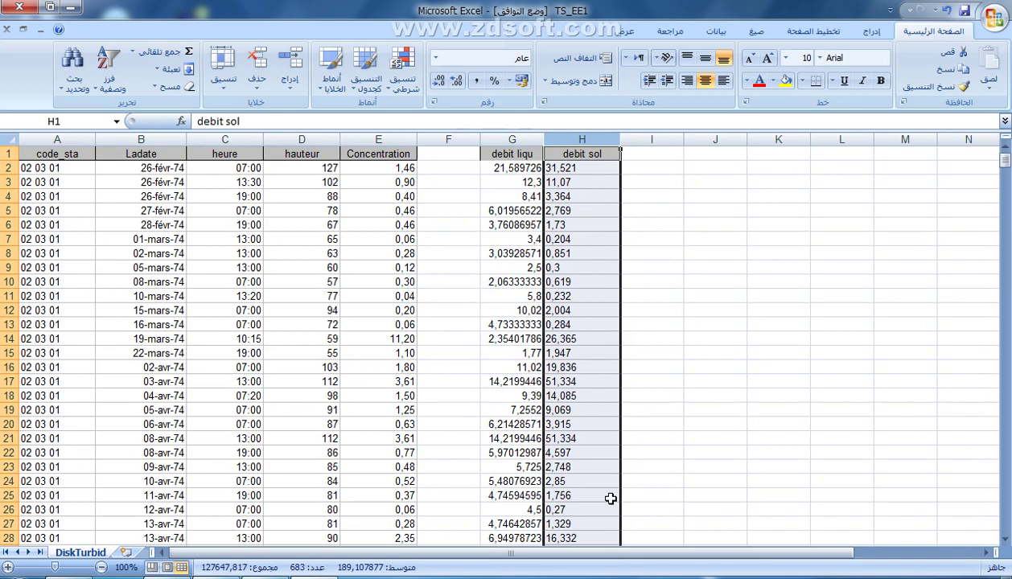
pyautogui.click(700, 211)
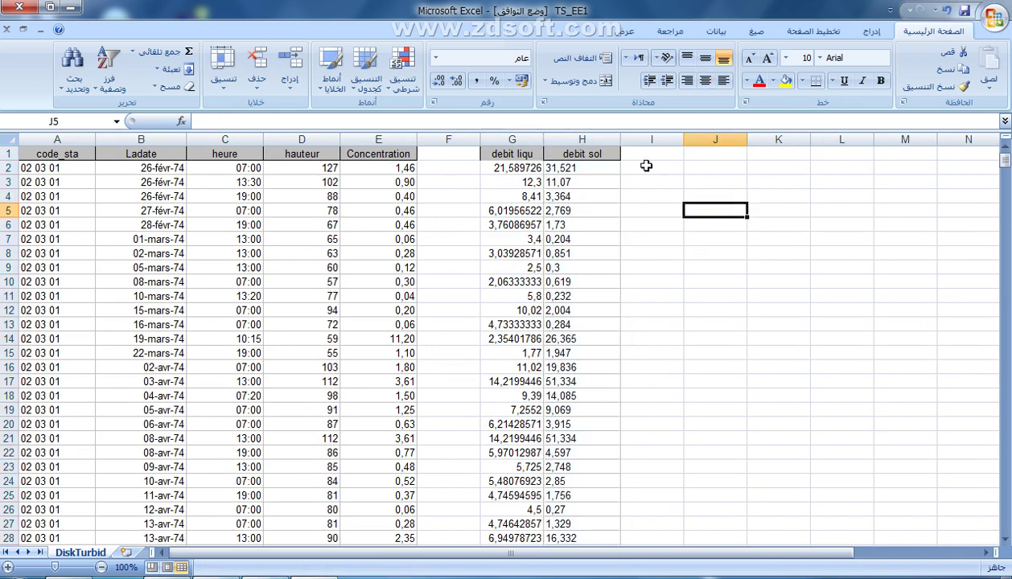
# - Insert a markers-only scatter chart from the debit liqu and debit sol values in G2:H683
pyautogui.moveTo(501, 169); pyautogui.dragTo(579, 303)
pyautogui.moveTo(616, 533); pyautogui.dragTo(560, 167)
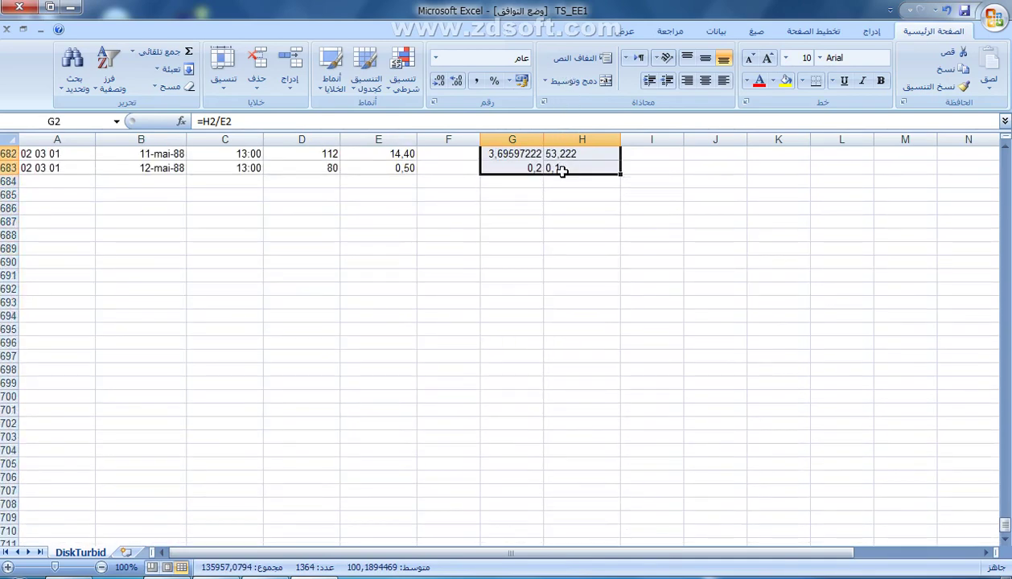
pyautogui.scroll(20, 637, 421)
pyautogui.scroll(4, 537, 382)
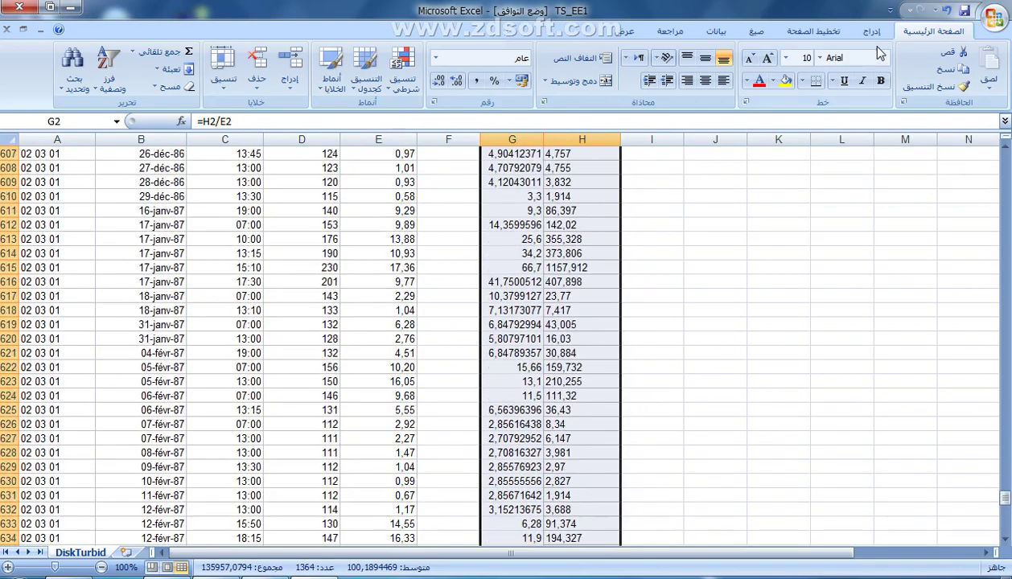
pyautogui.click(877, 33)
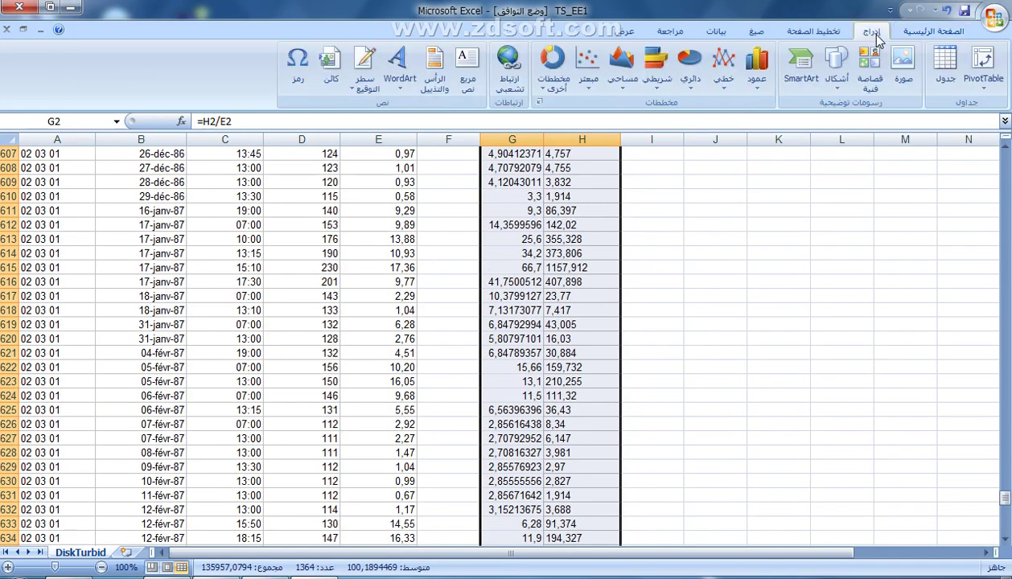
pyautogui.click(591, 84)
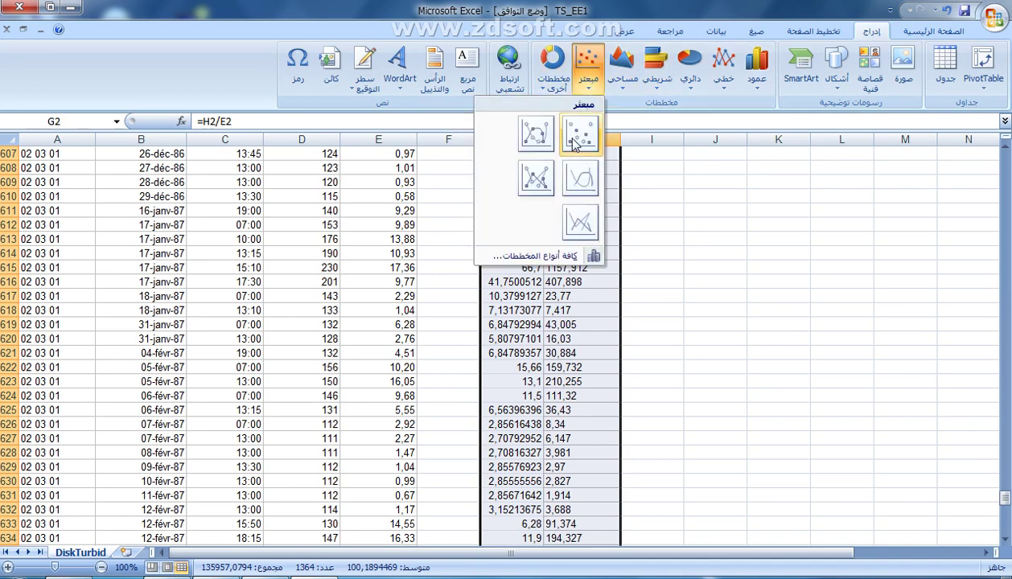
pyautogui.click(583, 135)
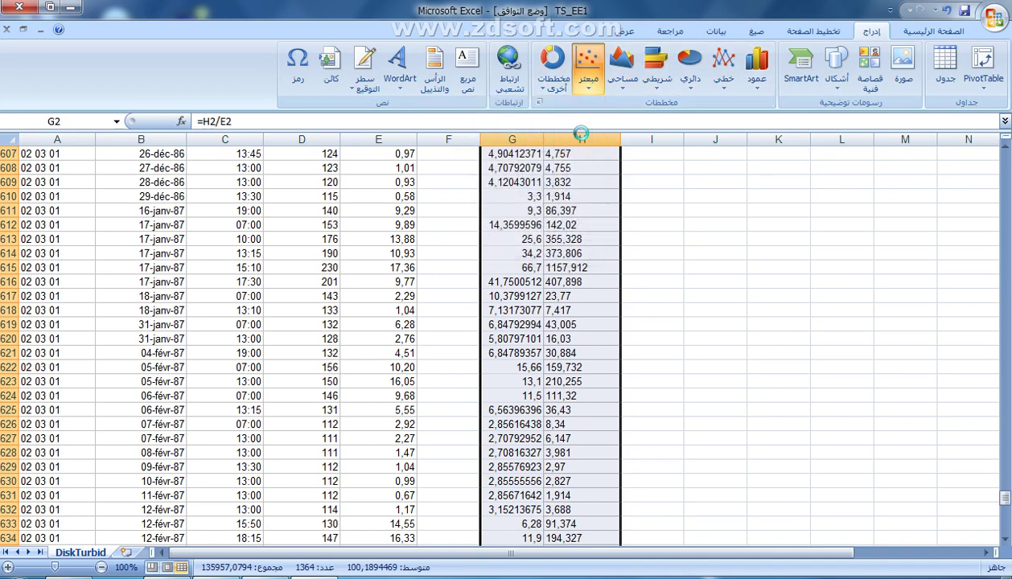
# - Delete the scatter chart's title and legend, and move the chart beside the data so it covers fewer values
pyautogui.click(496, 258)
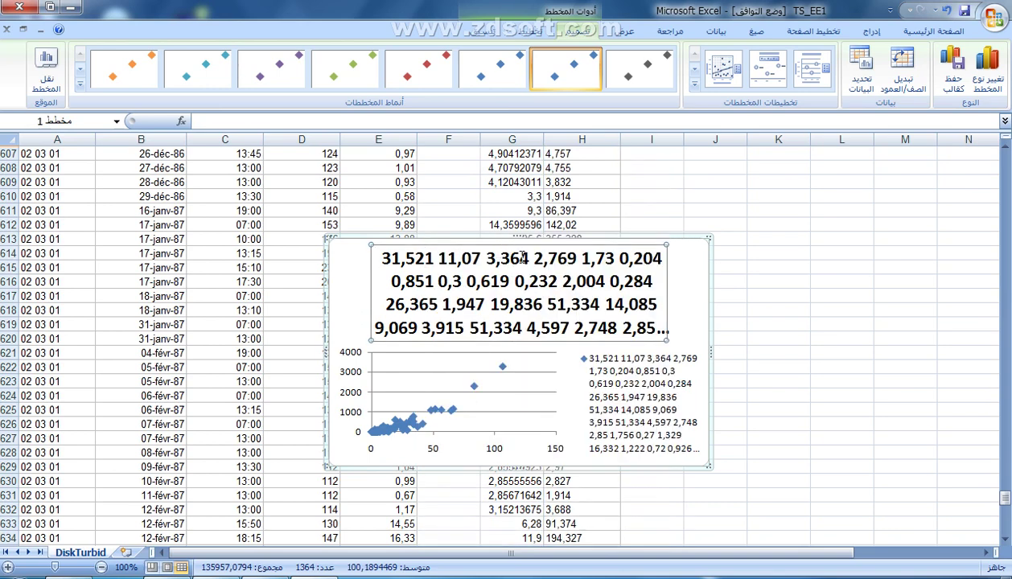
pyautogui.press('Delete')
pyautogui.click(583, 271)
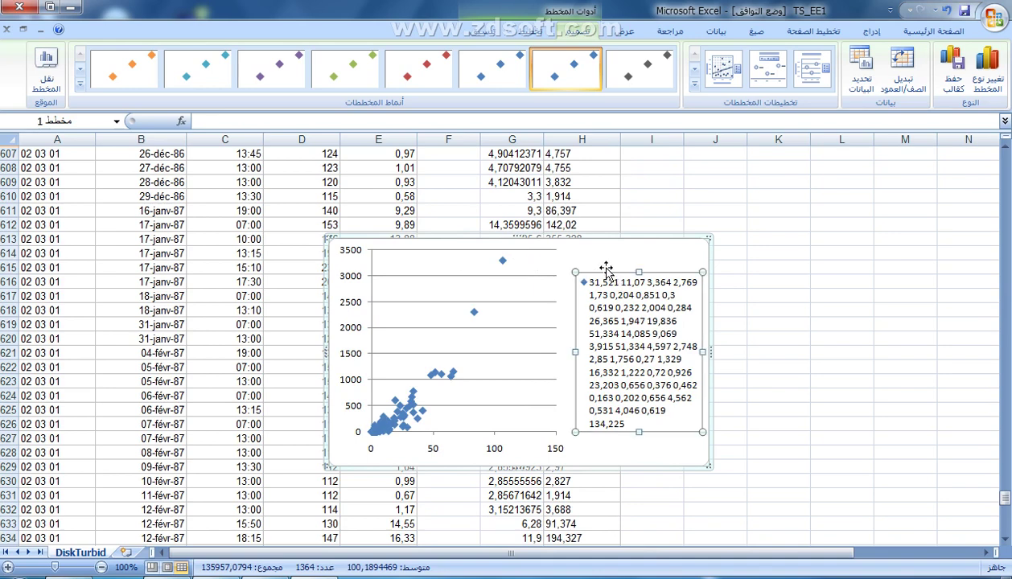
pyautogui.press('Delete')
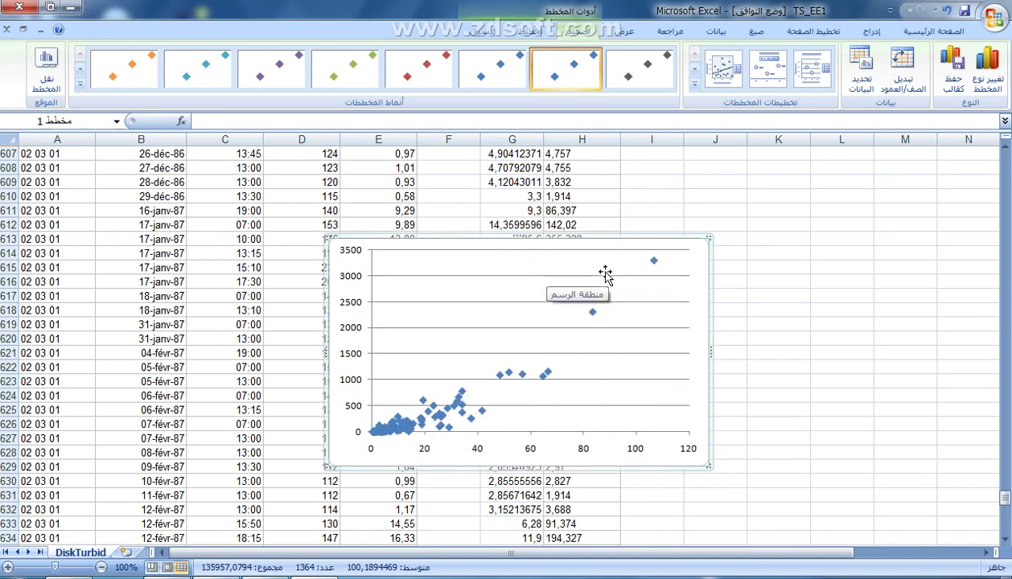
pyautogui.moveTo(650, 233); pyautogui.dragTo(844, 227)
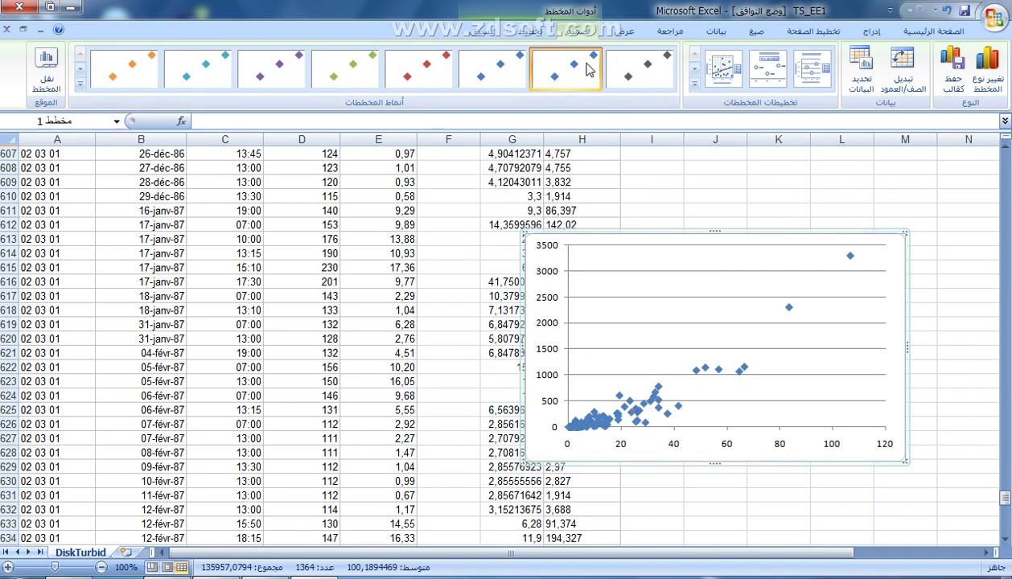
# - Add a horizontal axis title below the axis reading "débit liquide (m3/s)"
pyautogui.click(530, 32)
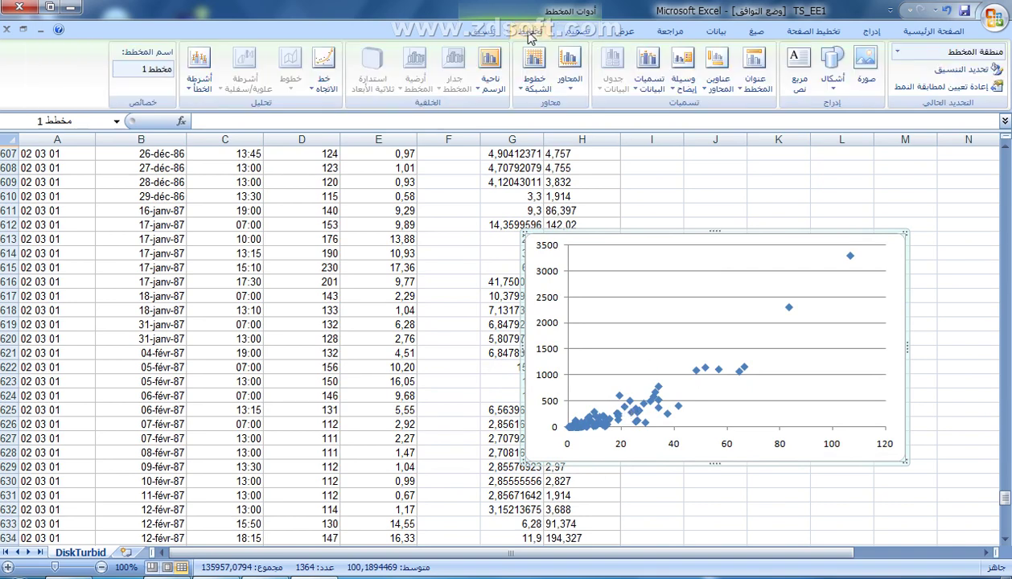
pyautogui.click(722, 85)
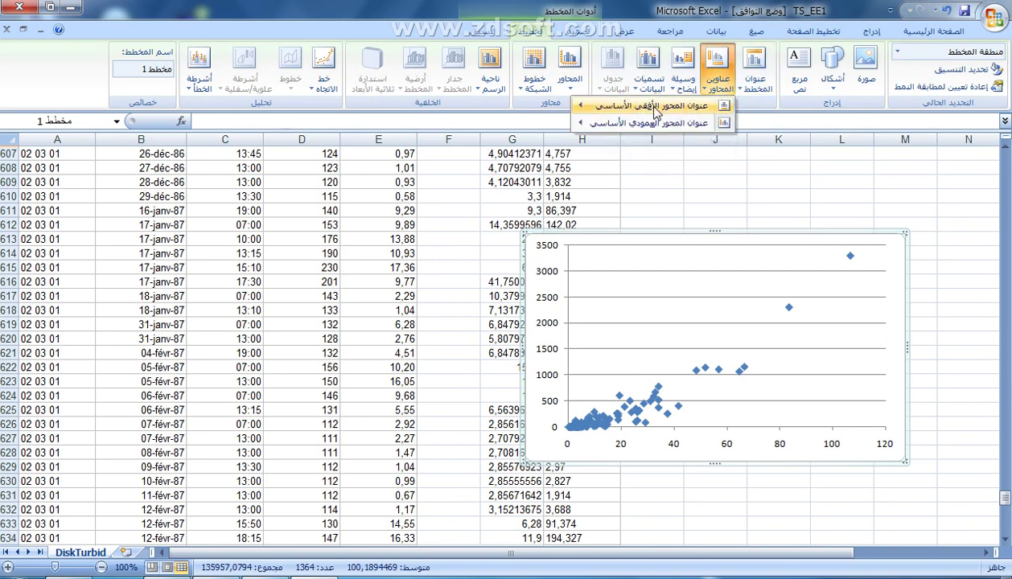
pyautogui.moveTo(639, 113)
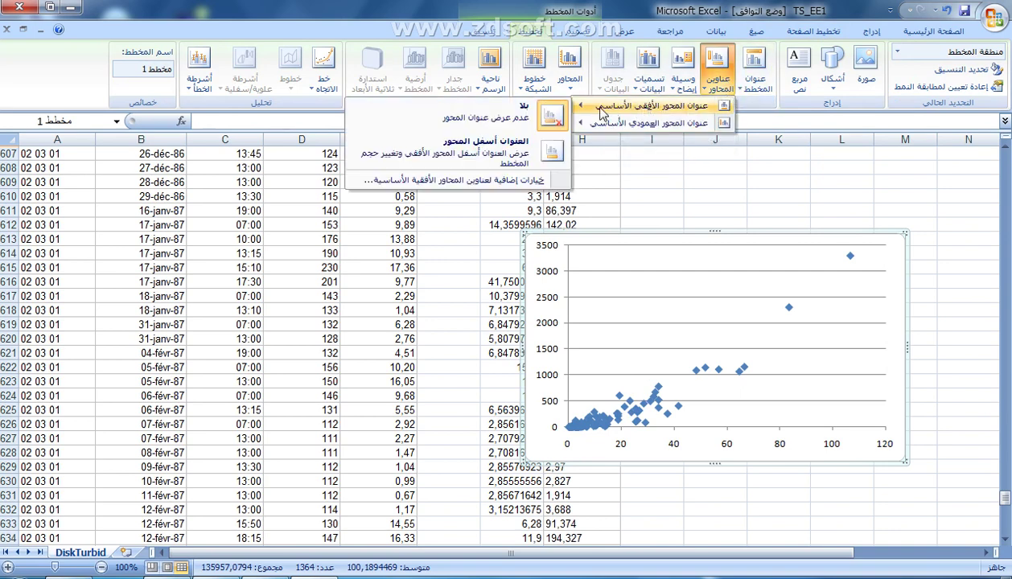
pyautogui.click(474, 159)
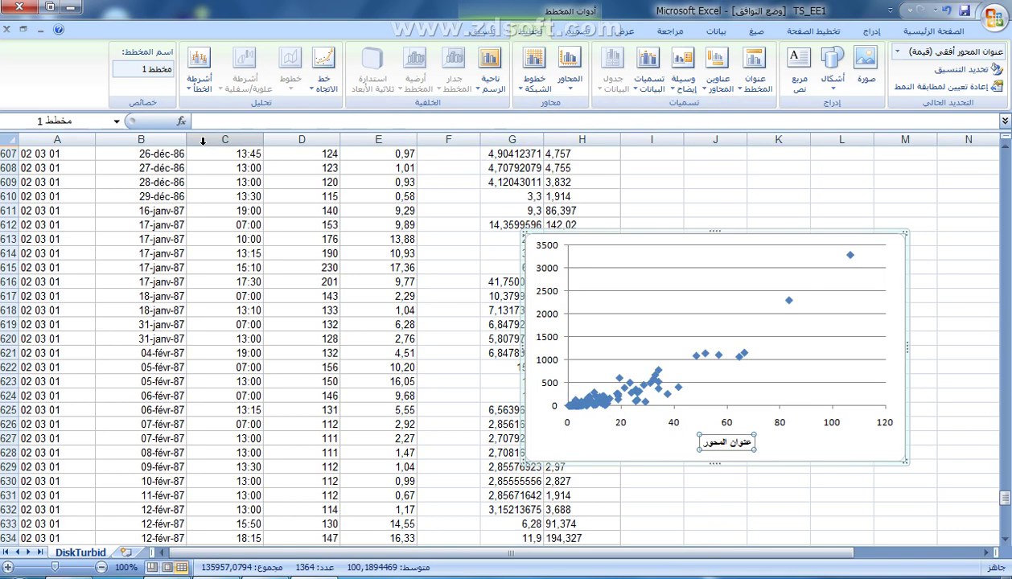
pyautogui.write('débit liquide (m3/s')
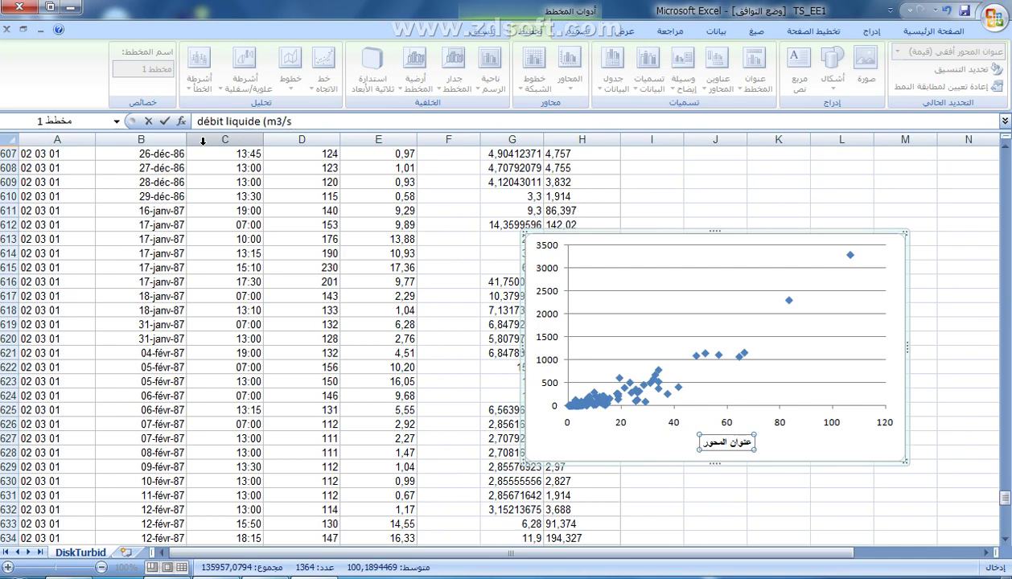
pyautogui.press('Return')
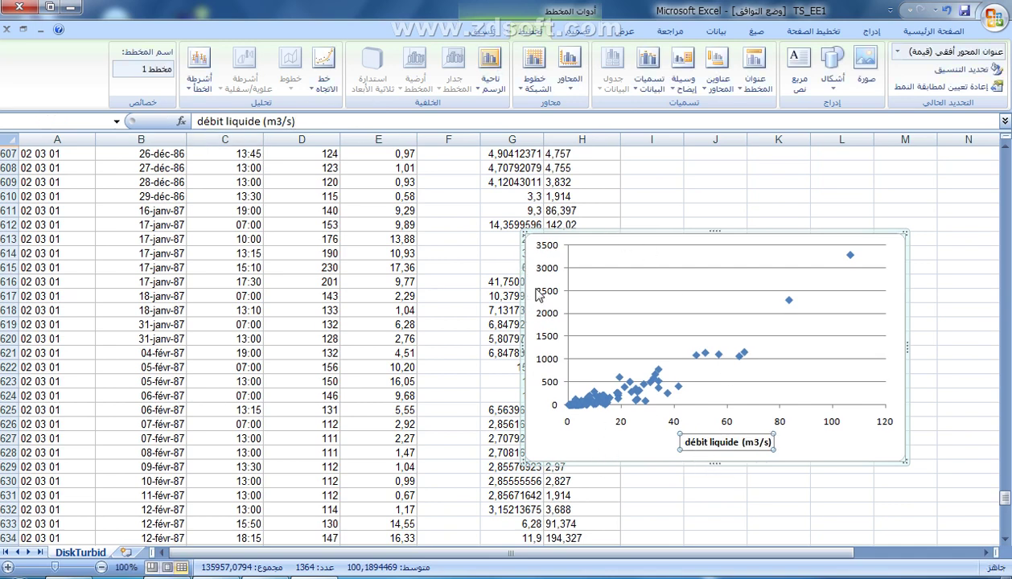
# - Add a rotated vertical axis title reading "débit silide (kg/s)"
pyautogui.click(723, 92)
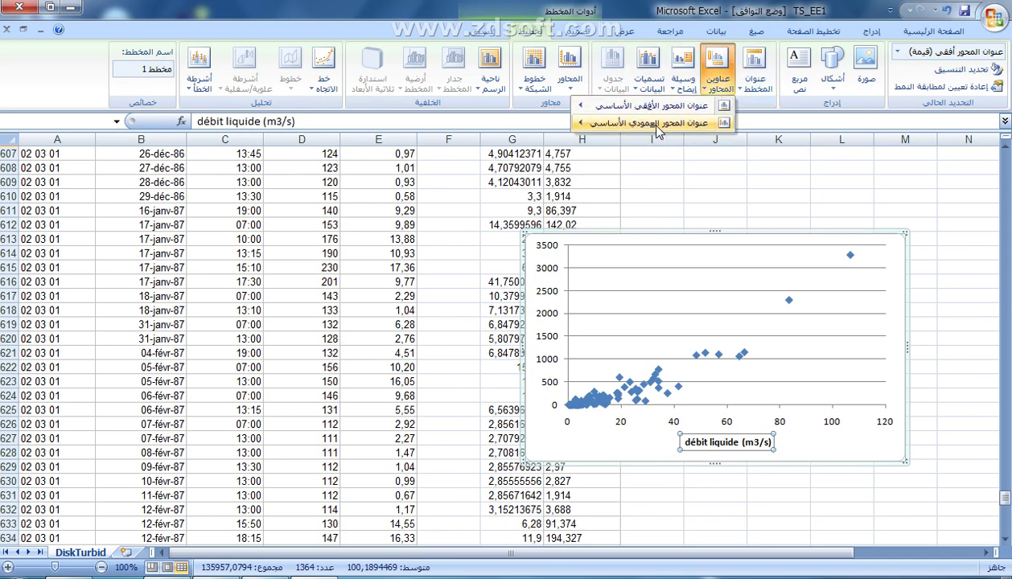
pyautogui.moveTo(635, 127)
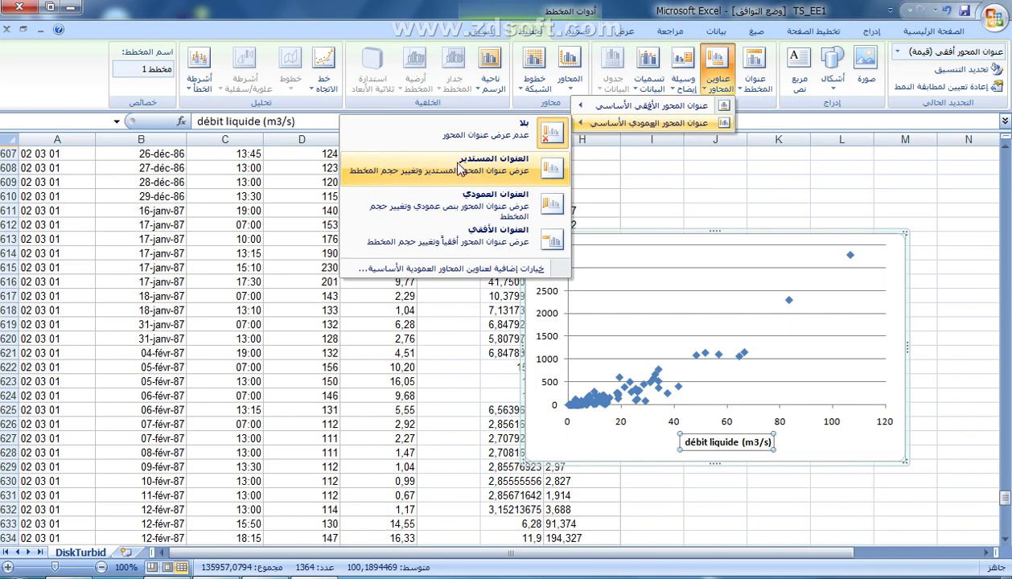
pyautogui.click(485, 179)
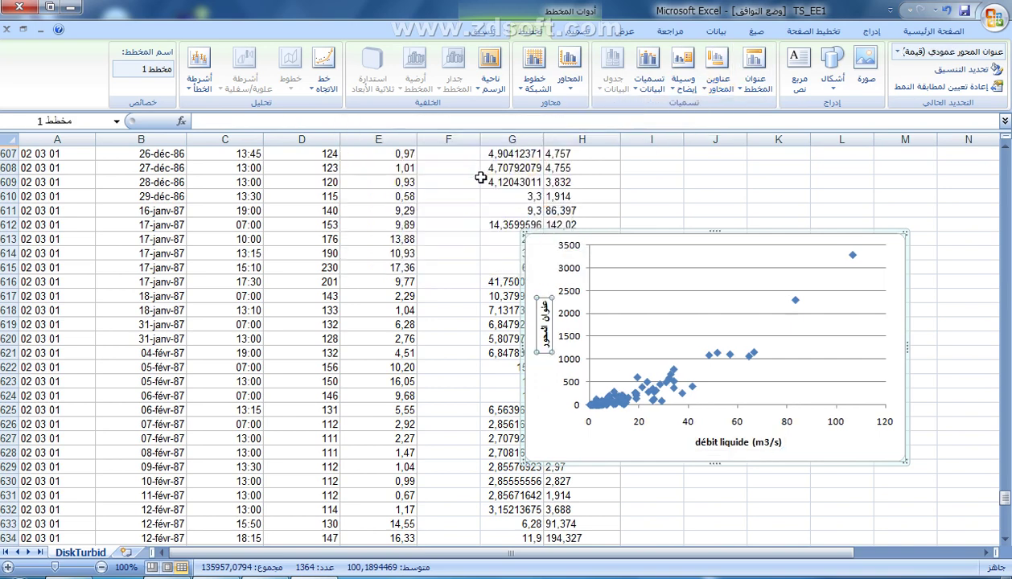
pyautogui.write('débit silide (kg')
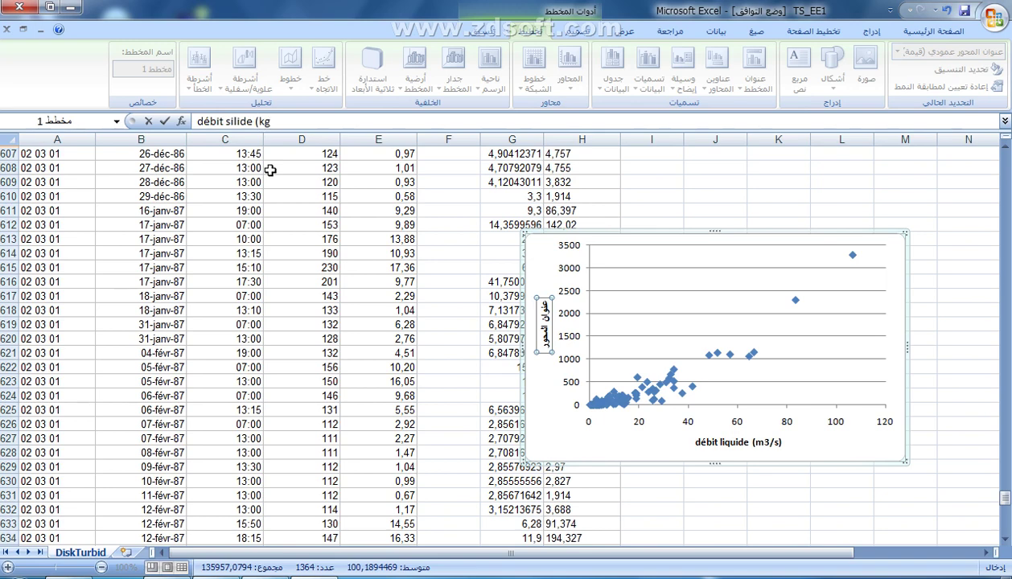
pyautogui.press('Return')
pyautogui.click(714, 493)
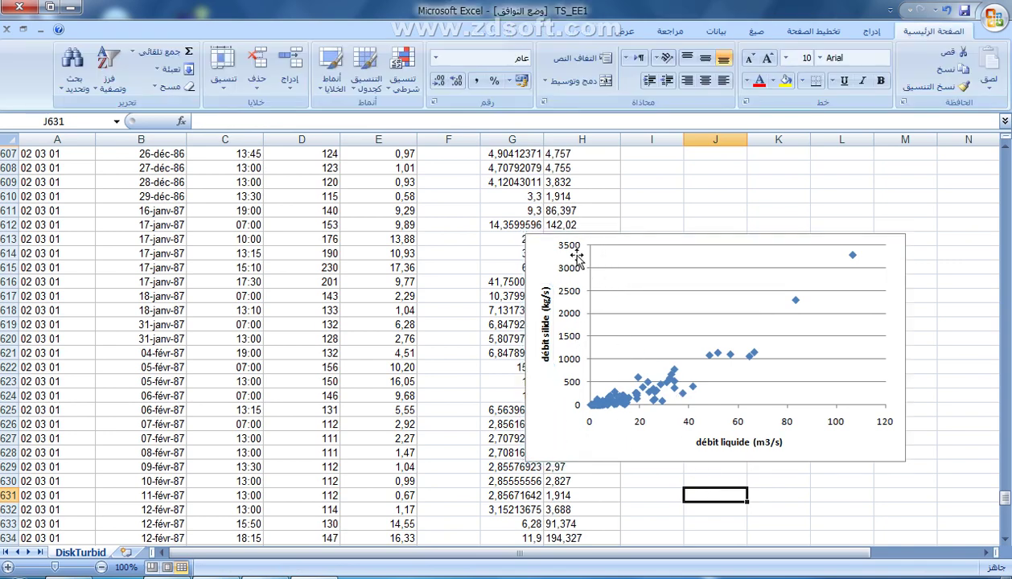
# - Switch the chart's vertical axis to a logarithmic scale and try 0.0000001 as its base
pyautogui.click(573, 319)
pyautogui.click(546, 408)
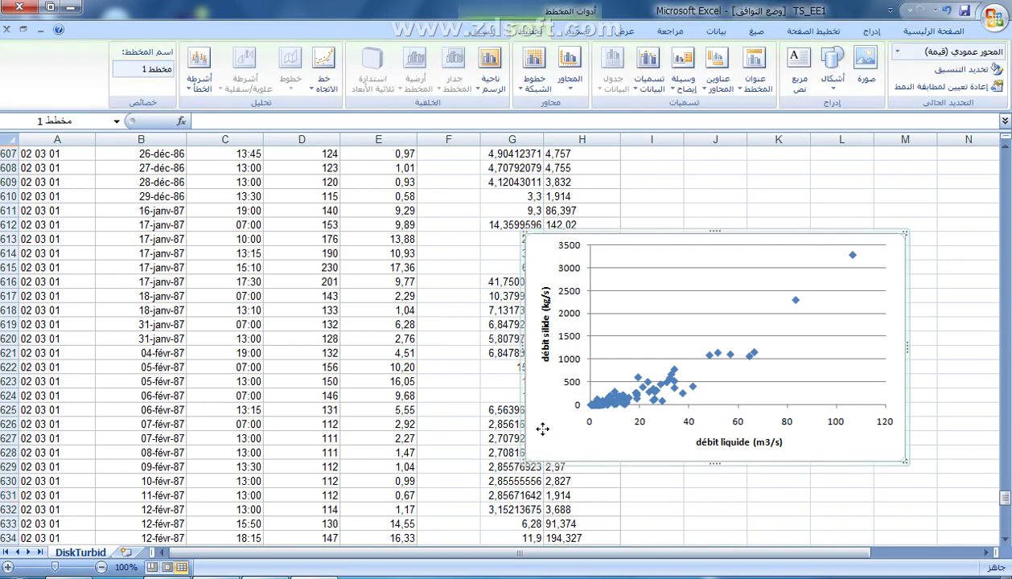
pyautogui.click(576, 297)
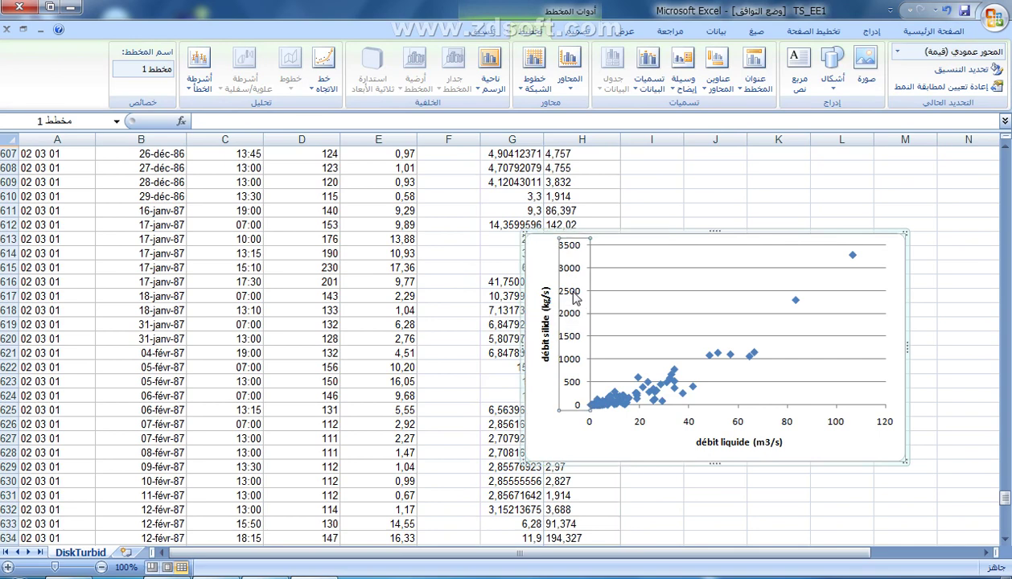
pyautogui.rightClick(576, 297)
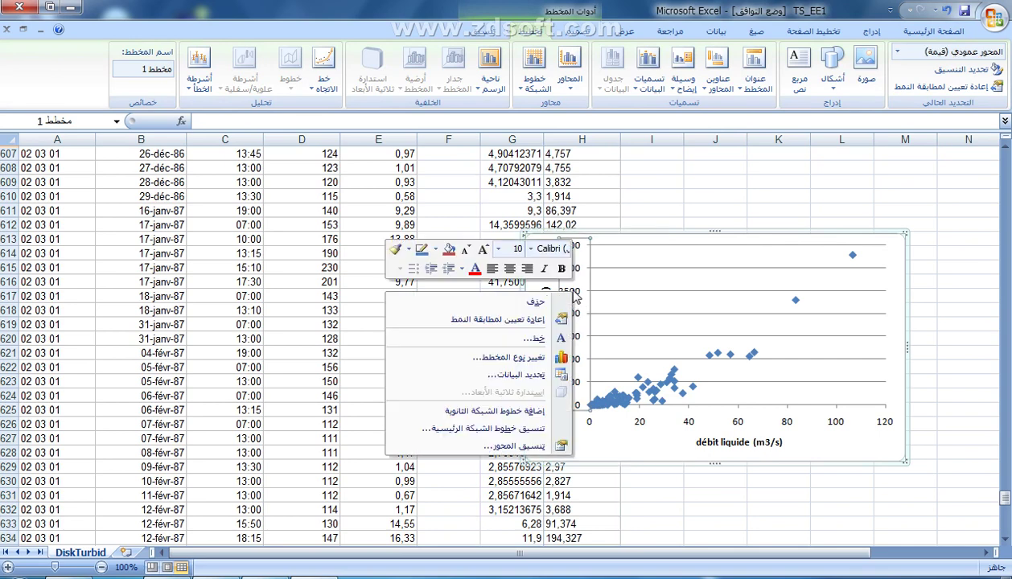
pyautogui.click(517, 451)
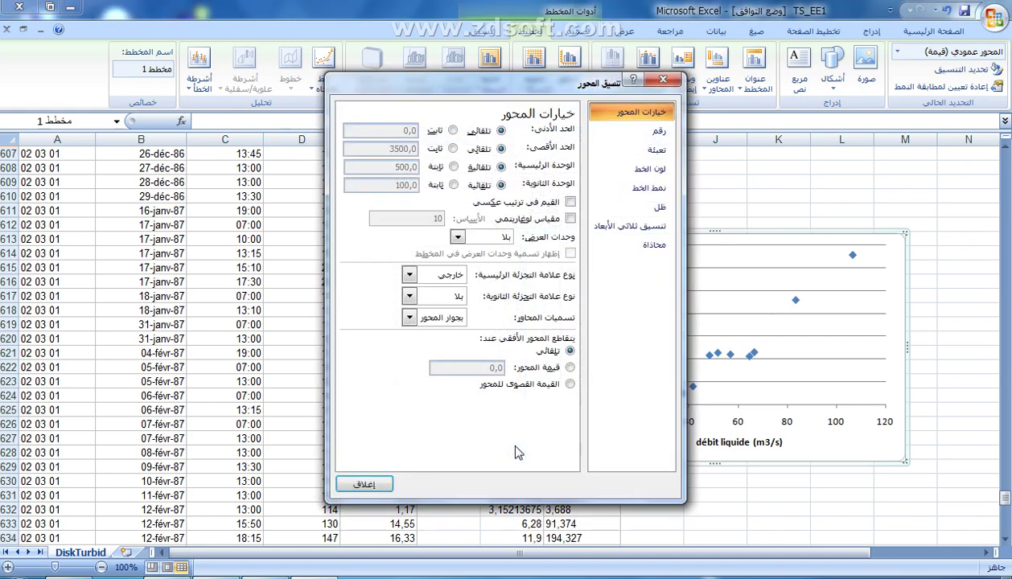
pyautogui.click(571, 220)
pyautogui.click(435, 219)
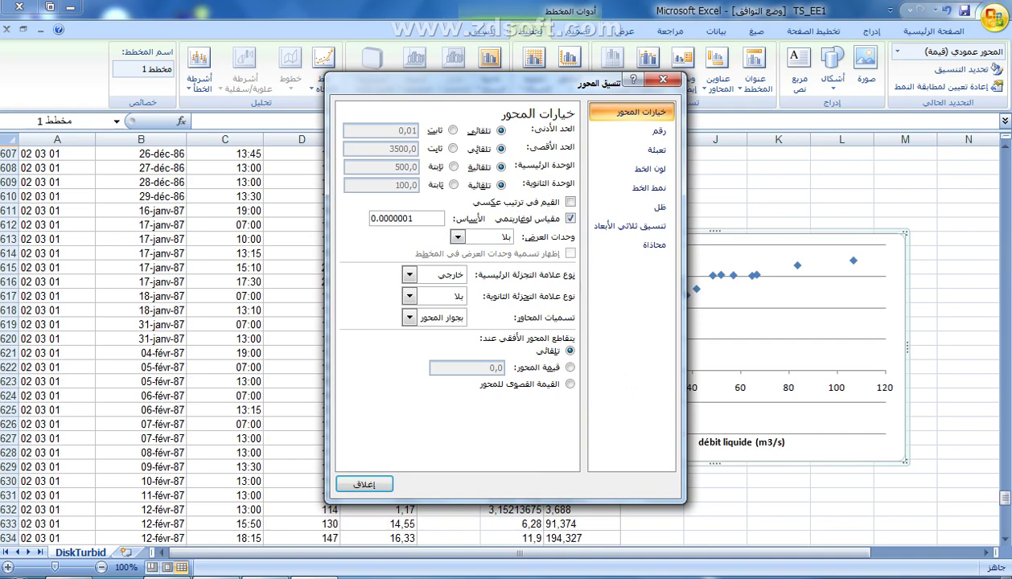
pyautogui.click(363, 484)
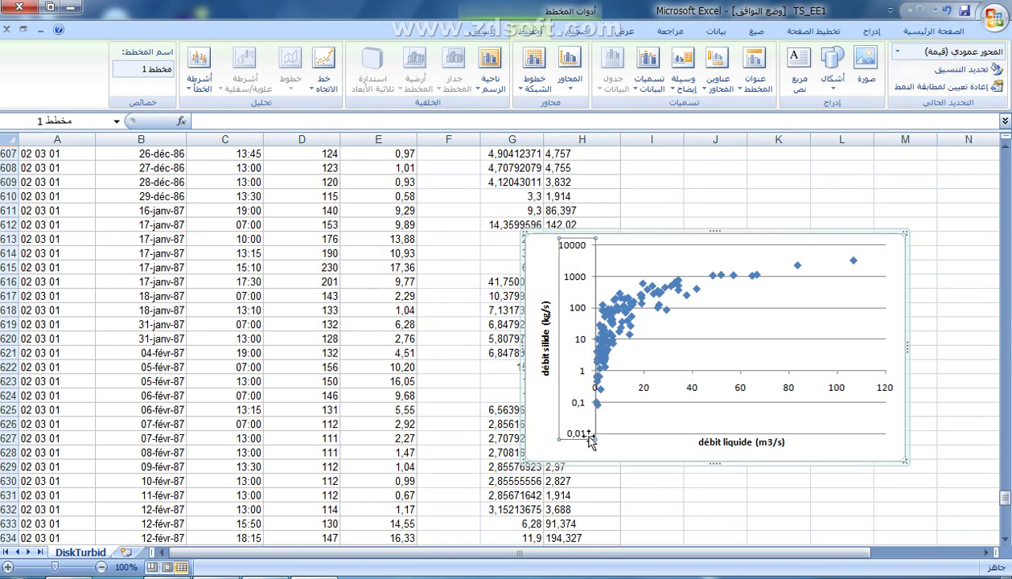
# - Switch the chart's horizontal débit liquide axis to a logarithmic scale and close the axis formatting
pyautogui.click(693, 392)
pyautogui.rightClick(693, 392)
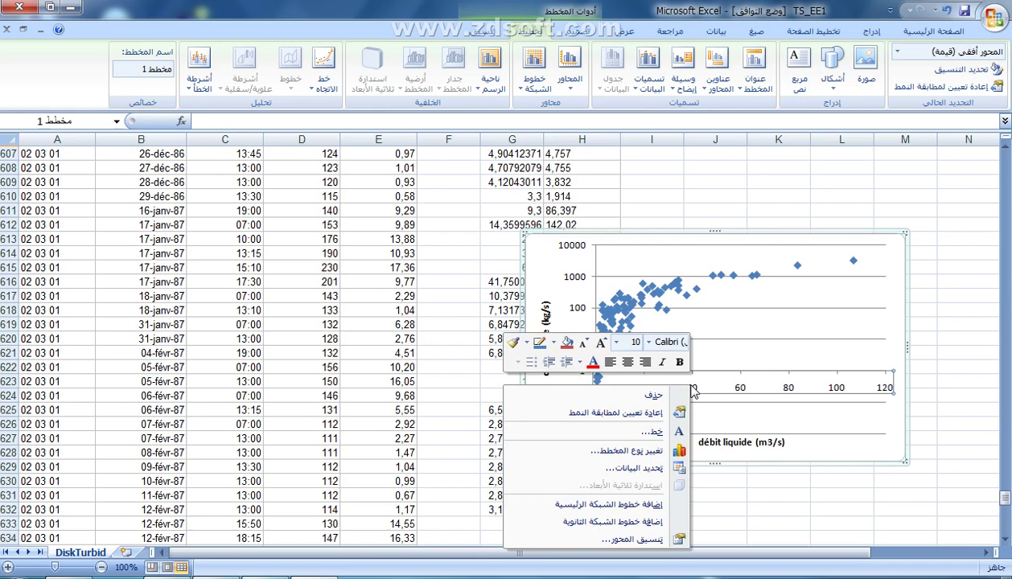
pyautogui.click(632, 542)
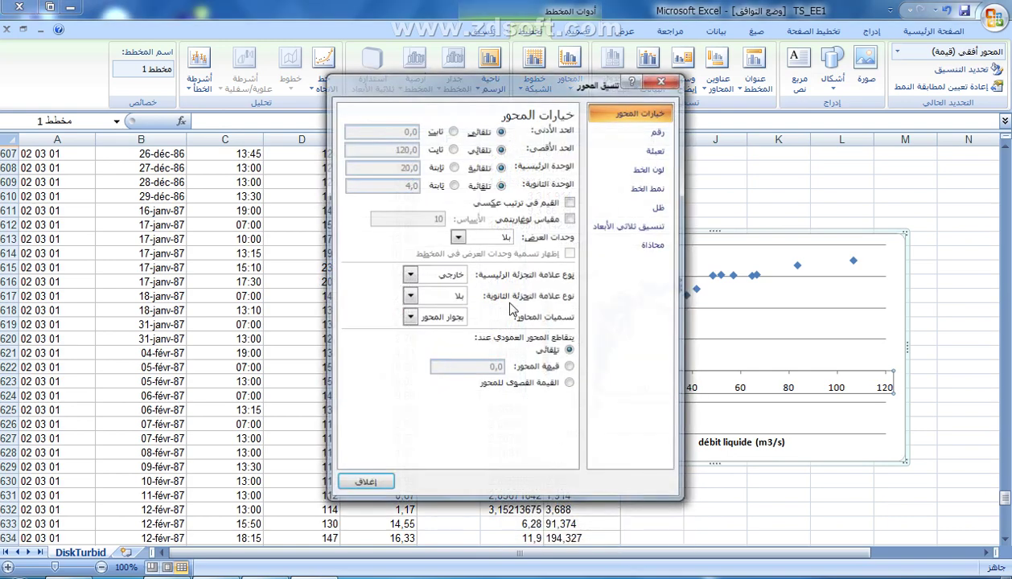
pyautogui.click(524, 220)
pyautogui.click(438, 218)
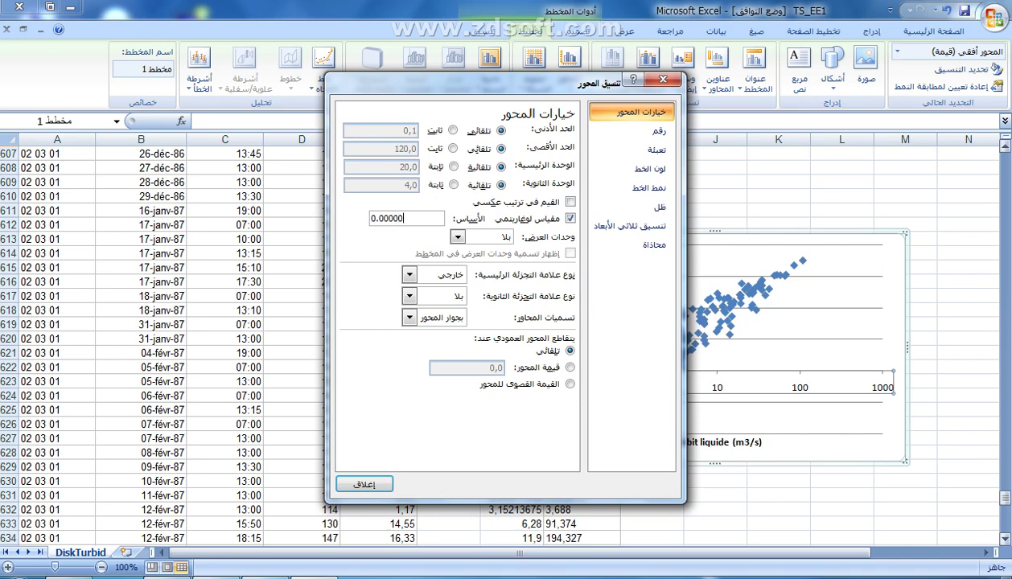
pyautogui.press('Return')
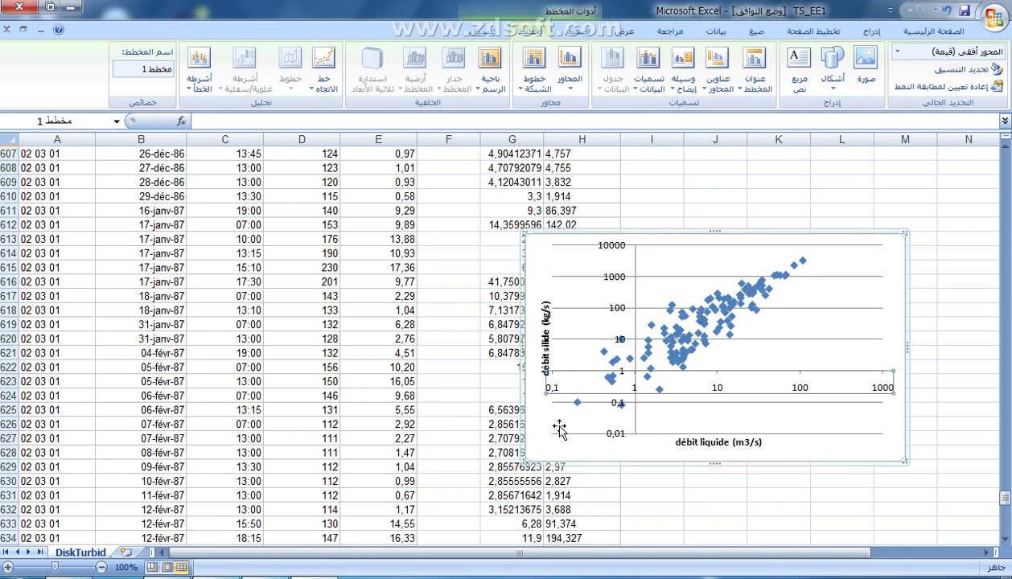
# - Add a power trendline to the scatter series, display its equation and R-squared value, and move that label clear of the points
pyautogui.click(682, 336)
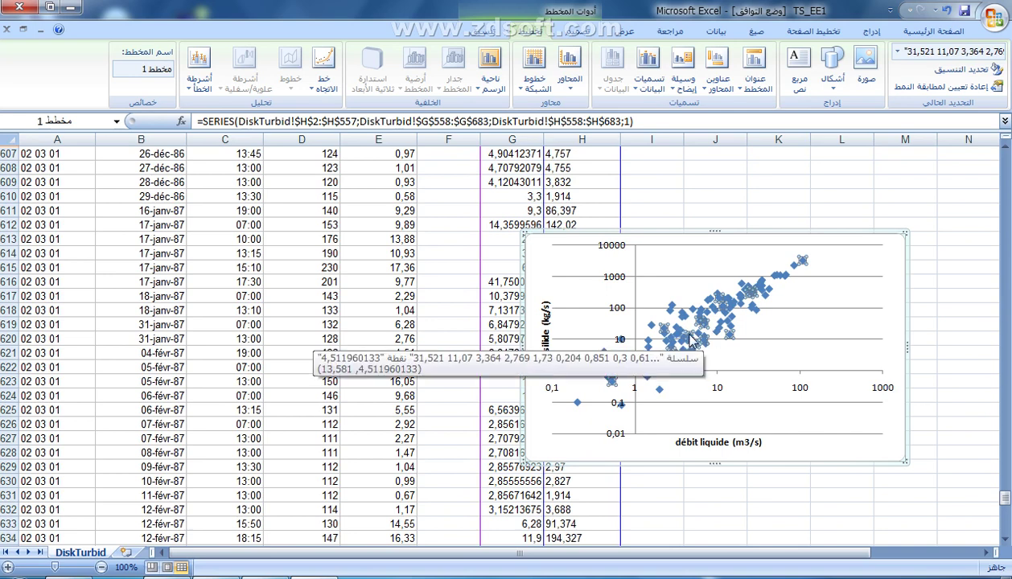
pyautogui.rightClick(690, 341)
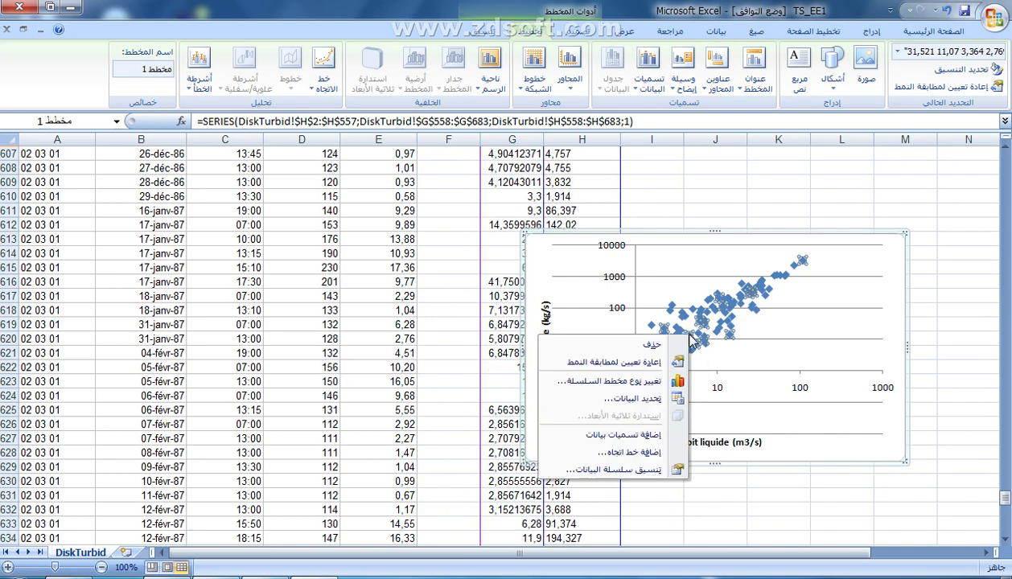
pyautogui.click(632, 460)
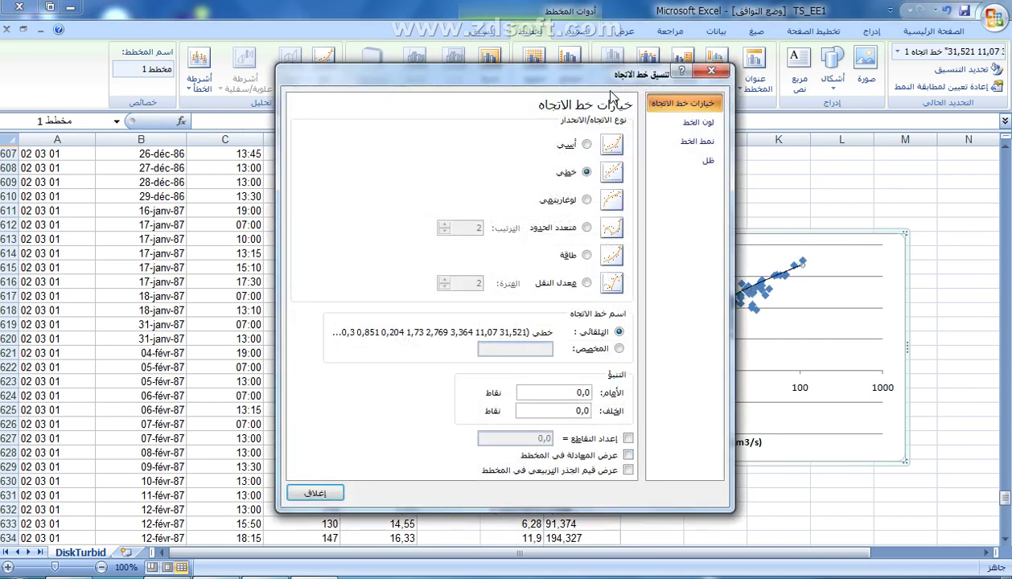
pyautogui.click(586, 256)
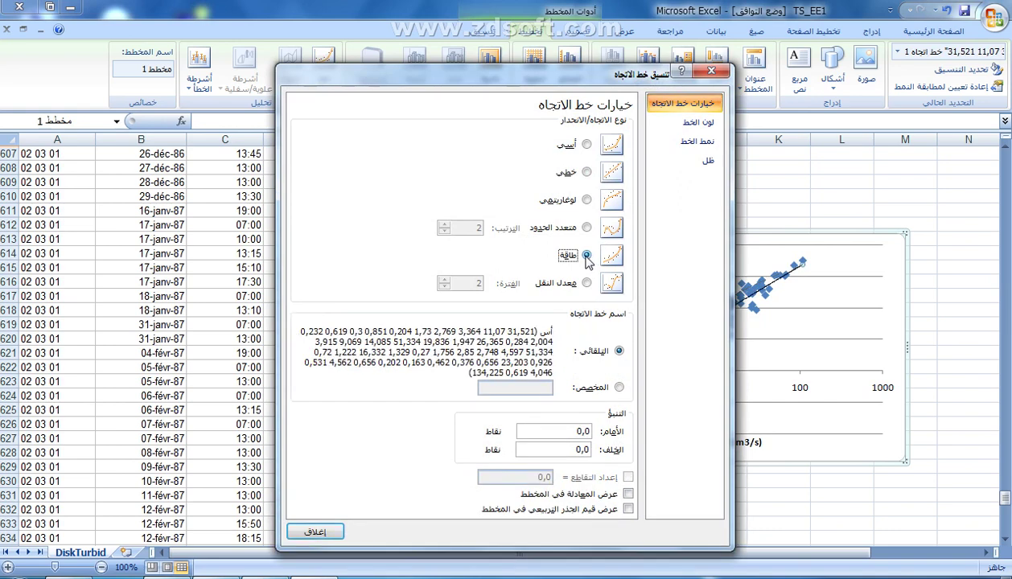
pyautogui.click(629, 495)
pyautogui.click(628, 508)
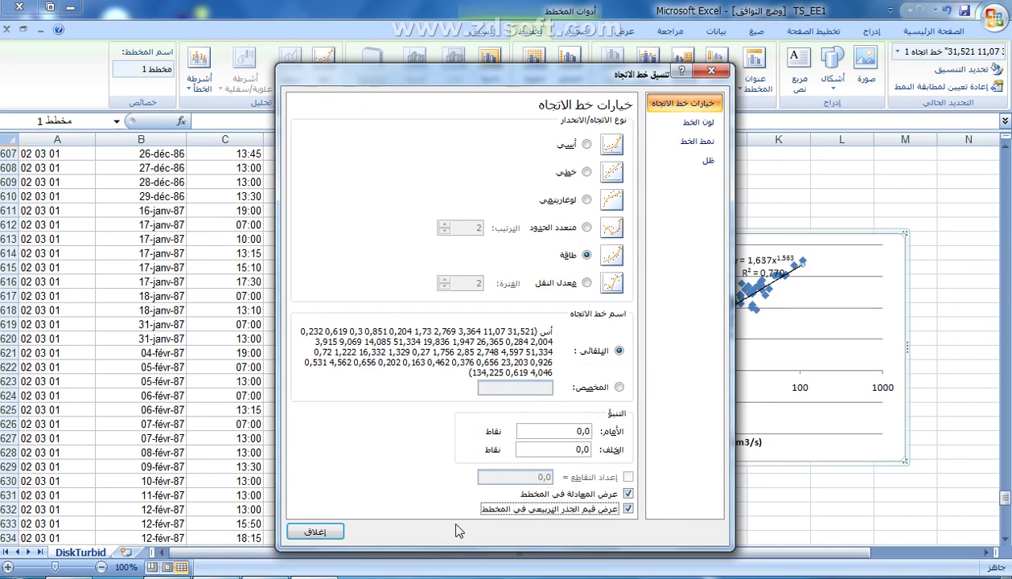
pyautogui.click(316, 532)
pyautogui.click(748, 261)
pyautogui.moveTo(750, 252); pyautogui.dragTo(689, 246)
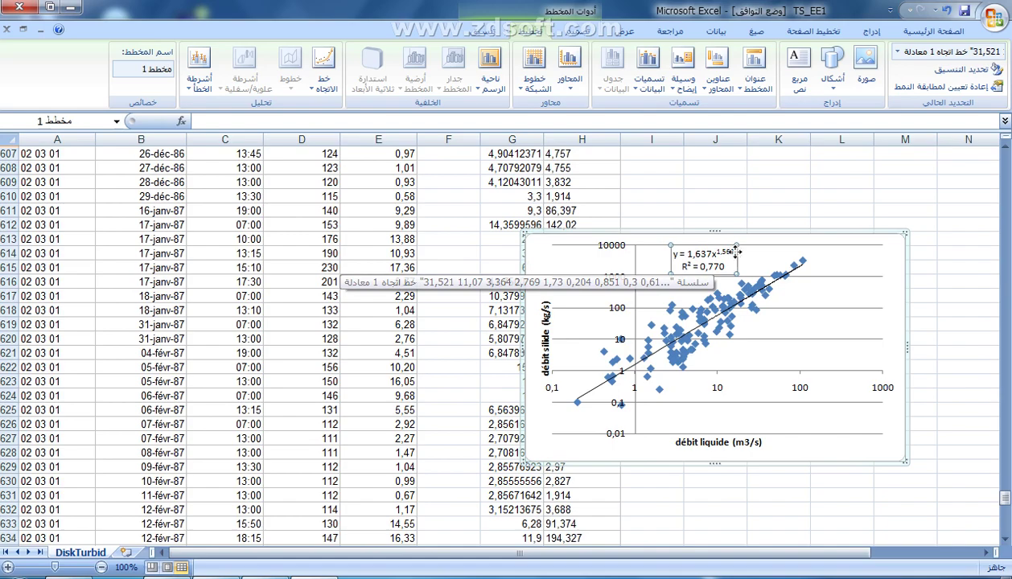
# - Switch to the Word document and shrink and reposition its window so the chart's trendline equation stays visible above it
pyautogui.click(242, 576)
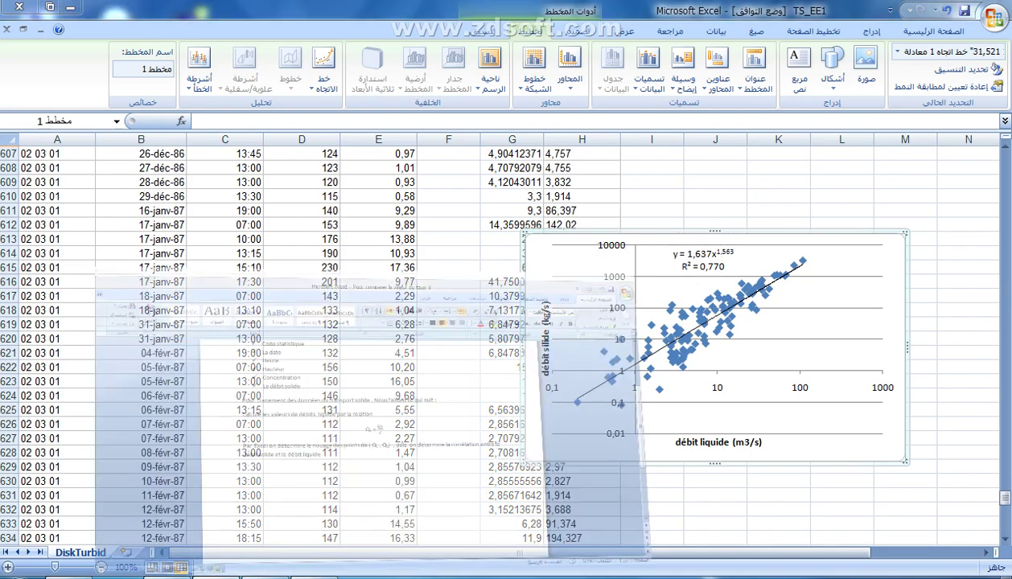
pyautogui.click(411, 381)
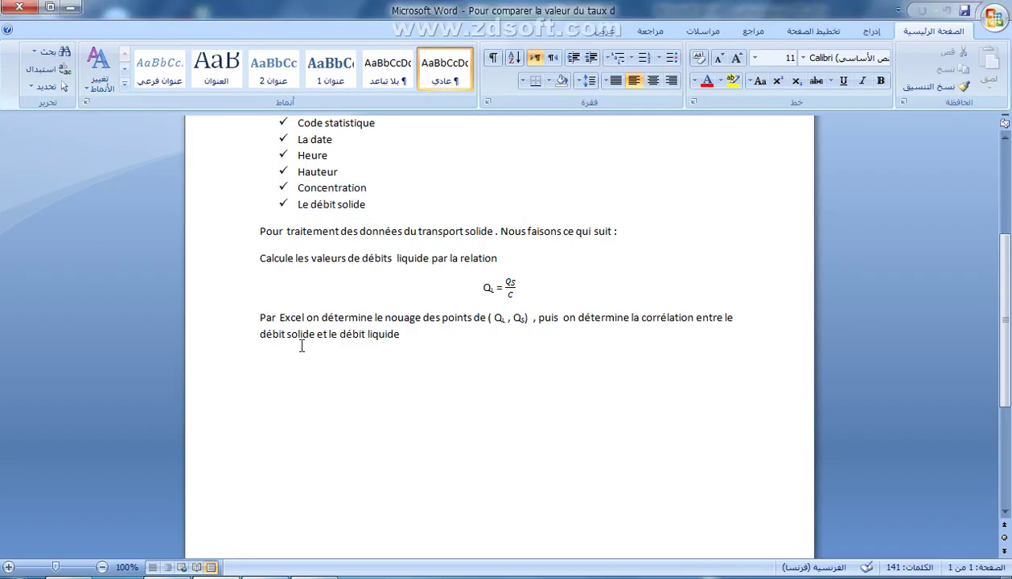
pyautogui.click(50, 7)
pyautogui.scroll(-2, 495, 494)
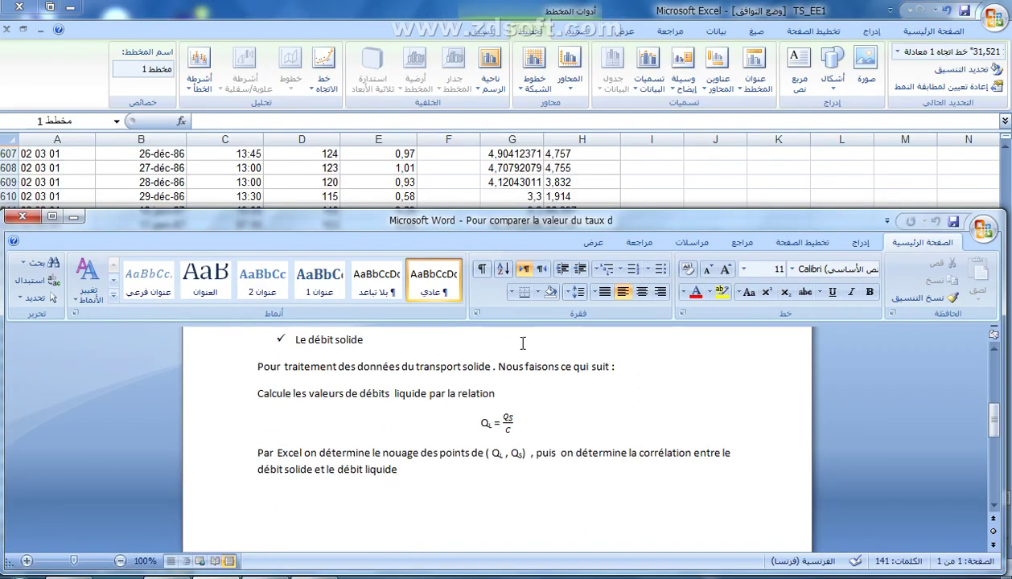
pyautogui.moveTo(466, 220); pyautogui.dragTo(564, 346)
pyautogui.scroll(-5, 662, 511)
# - Write the equation Qs = 1.637 QL1.563 on a new line below the document's last paragraph
pyautogui.press('BackSpace')
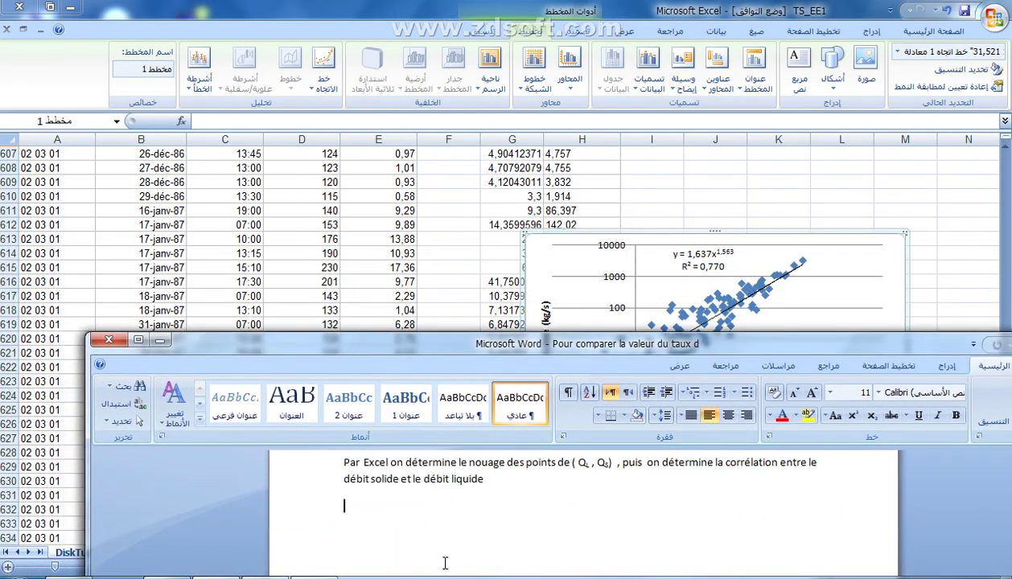
pyautogui.write('y')
pyautogui.press('BackSpace')
pyautogui.write('Qs = 1.637 Q')
pyautogui.write('L')
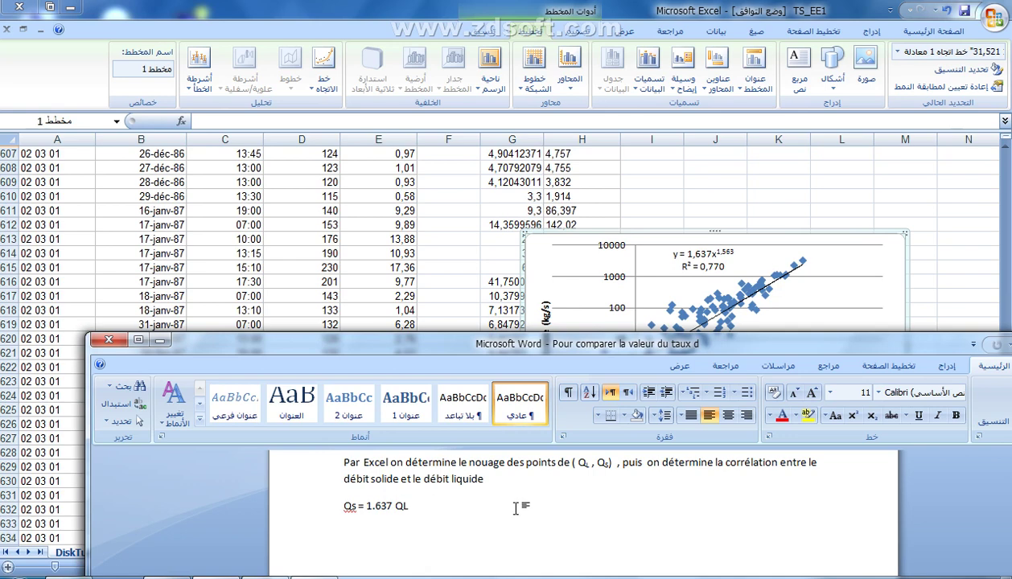
pyautogui.write('1.563')
# - Format the 1.563 in the equation as superscript and the L of QL as subscript
pyautogui.doubleClick(409, 505)
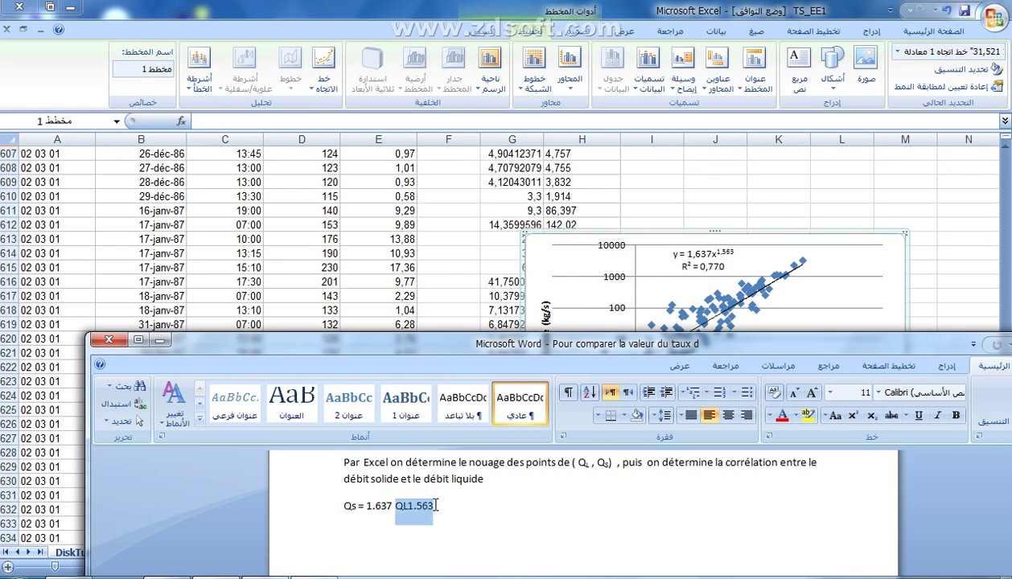
pyautogui.moveTo(413, 506)
pyautogui.mouseDown()
pyautogui.moveTo(394, 506)
pyautogui.moveTo(432, 507)
pyautogui.mouseUp()
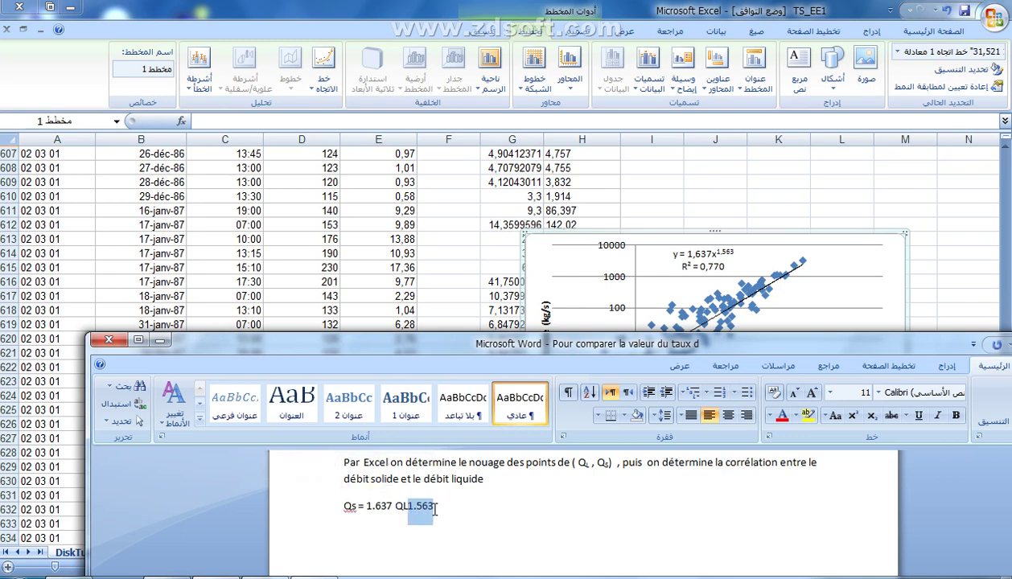
pyautogui.click(854, 416)
pyautogui.click(460, 507)
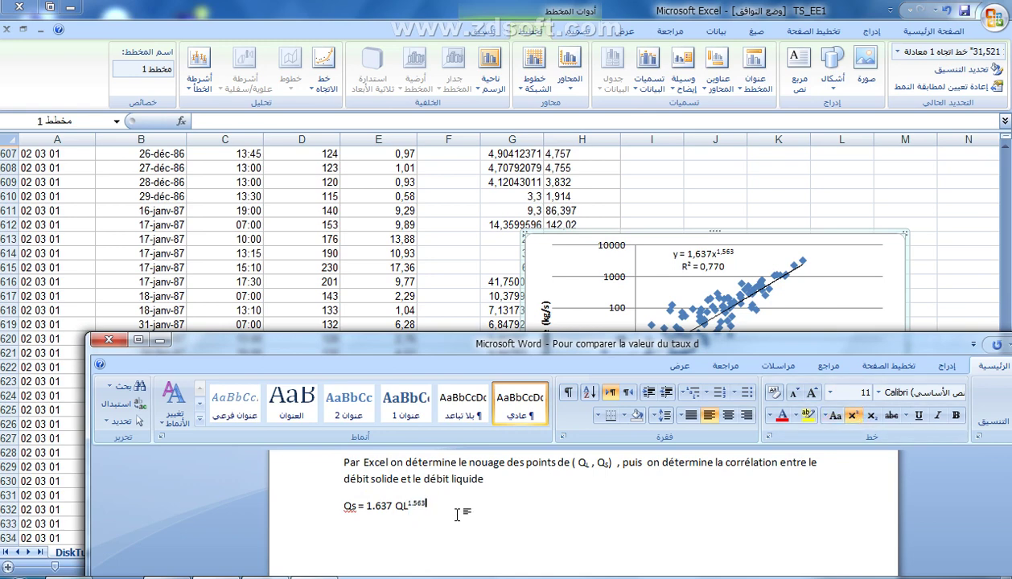
pyautogui.moveTo(402, 507); pyautogui.dragTo(408, 507)
pyautogui.click(872, 416)
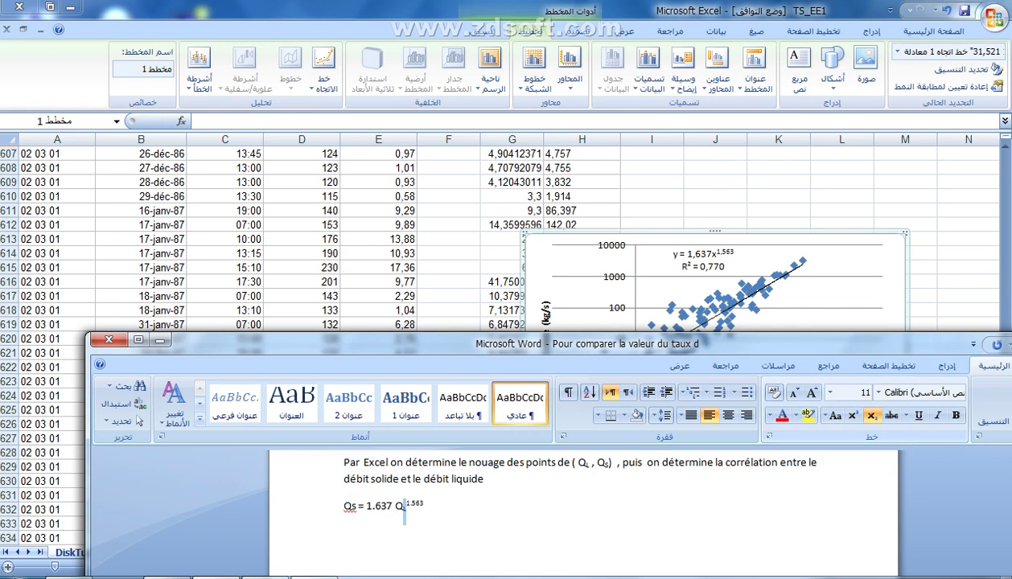
# - Center the equation line on the page
pyautogui.click(305, 508)
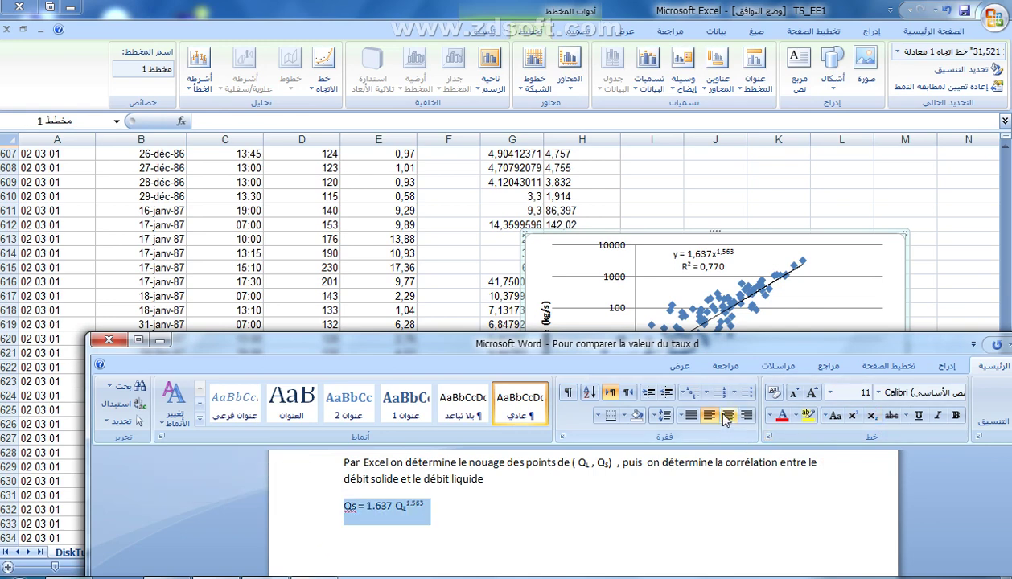
pyautogui.click(728, 415)
pyautogui.click(533, 529)
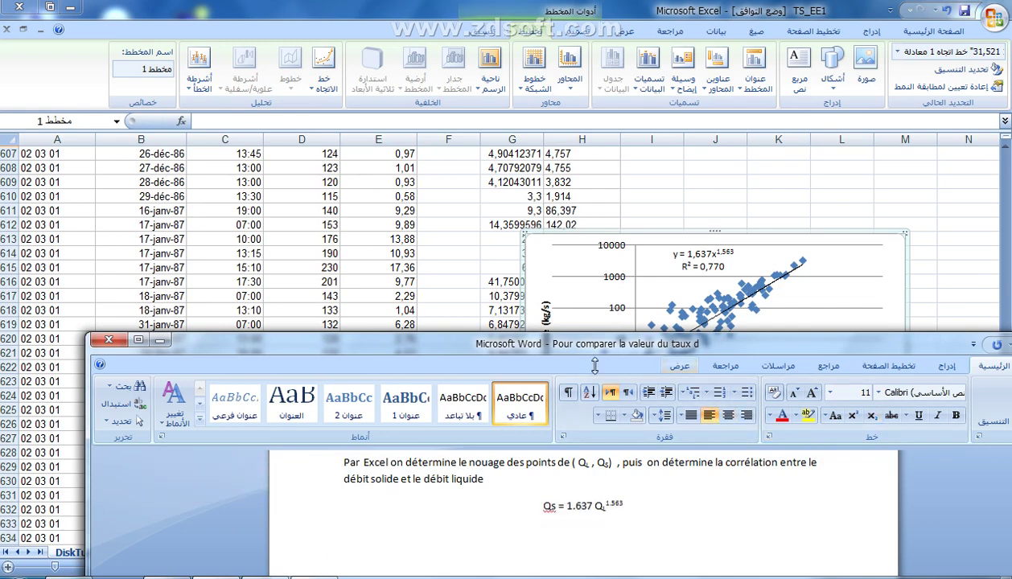
# - Change the s of Qs in the equation to a capital S formatted as subscript
pyautogui.moveTo(550, 507); pyautogui.dragTo(555, 509)
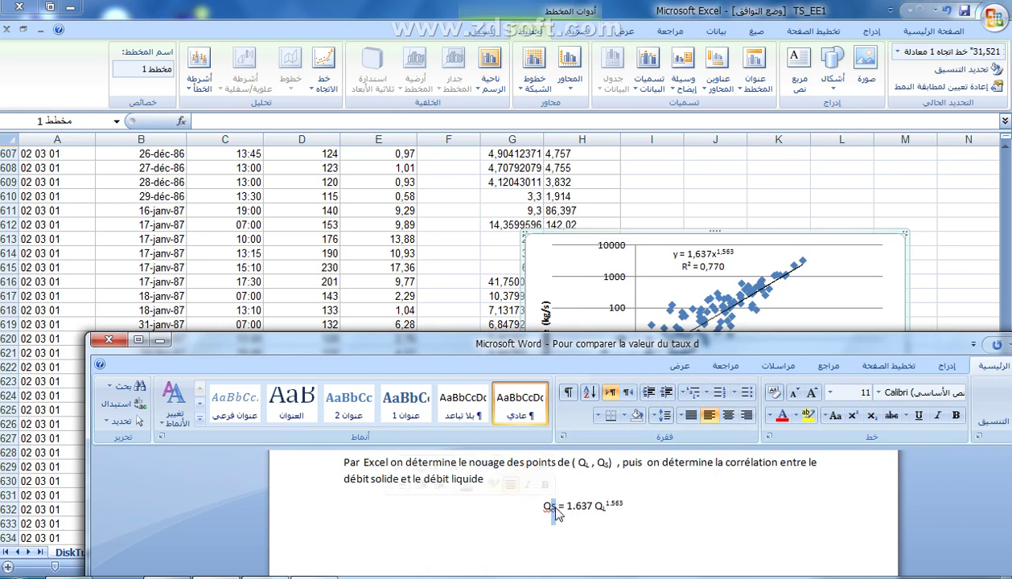
pyautogui.hotkey('ctrl', '=')
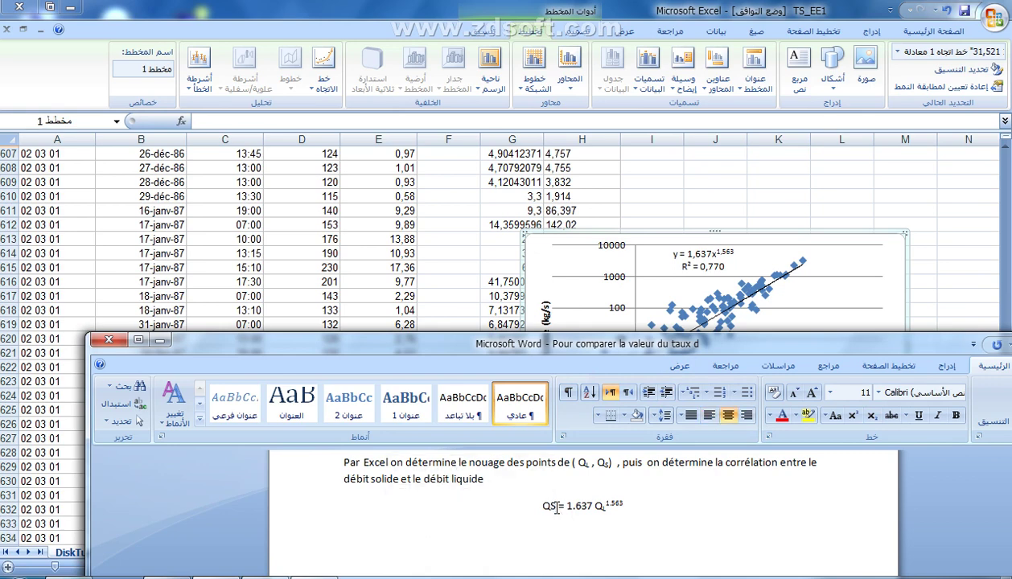
pyautogui.moveTo(550, 505); pyautogui.dragTo(556, 507)
pyautogui.click(872, 415)
pyautogui.click(553, 542)
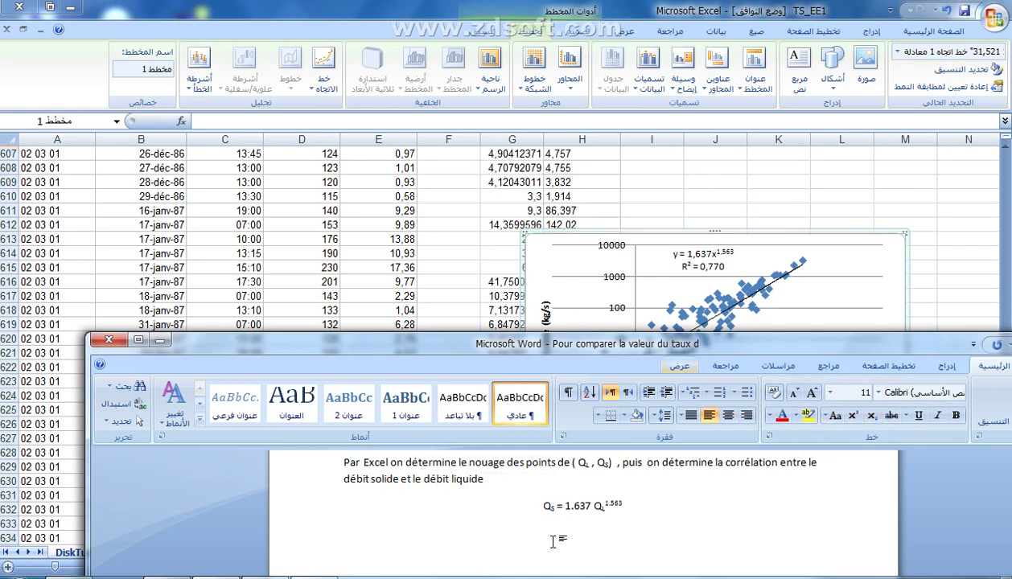
# - Add the line "R2= 0.770" below the equation, aligned with the body text, with its exponent 2 as superscript
pyautogui.click(620, 500)
pyautogui.doubleClick(346, 534)
pyautogui.write('R2= 0.770')
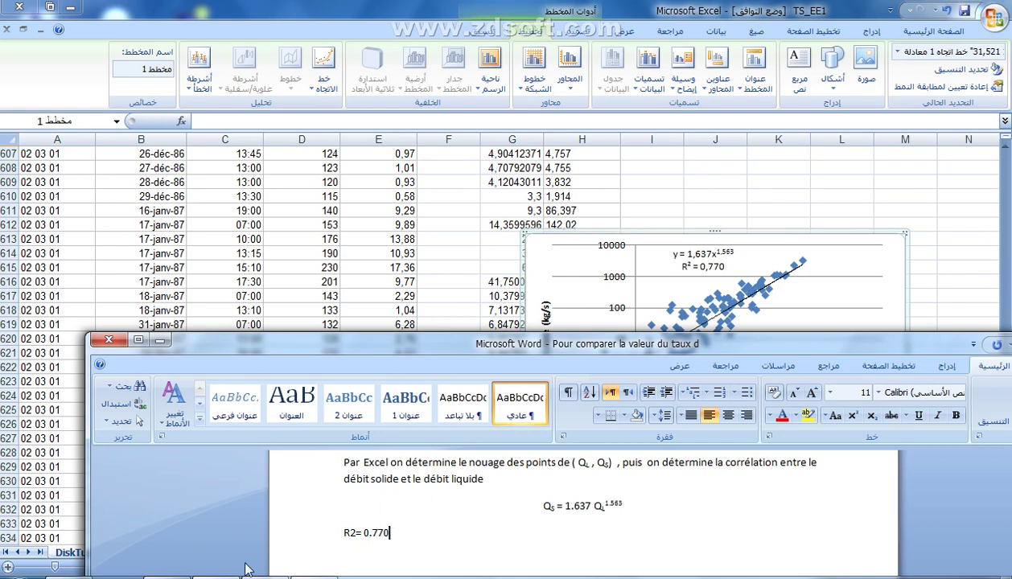
pyautogui.moveTo(344, 533); pyautogui.dragTo(356, 535)
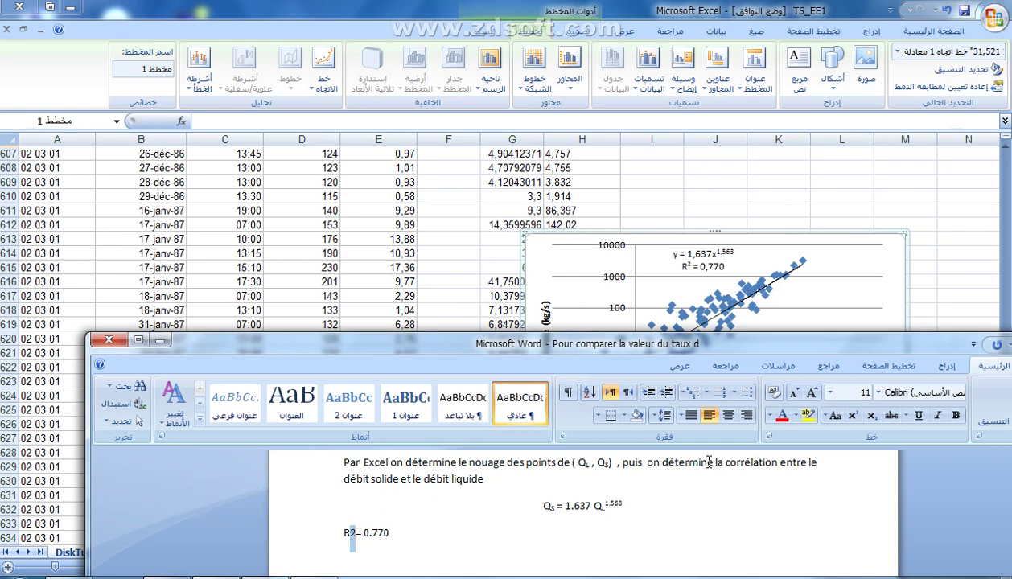
pyautogui.click(853, 416)
pyautogui.click(586, 537)
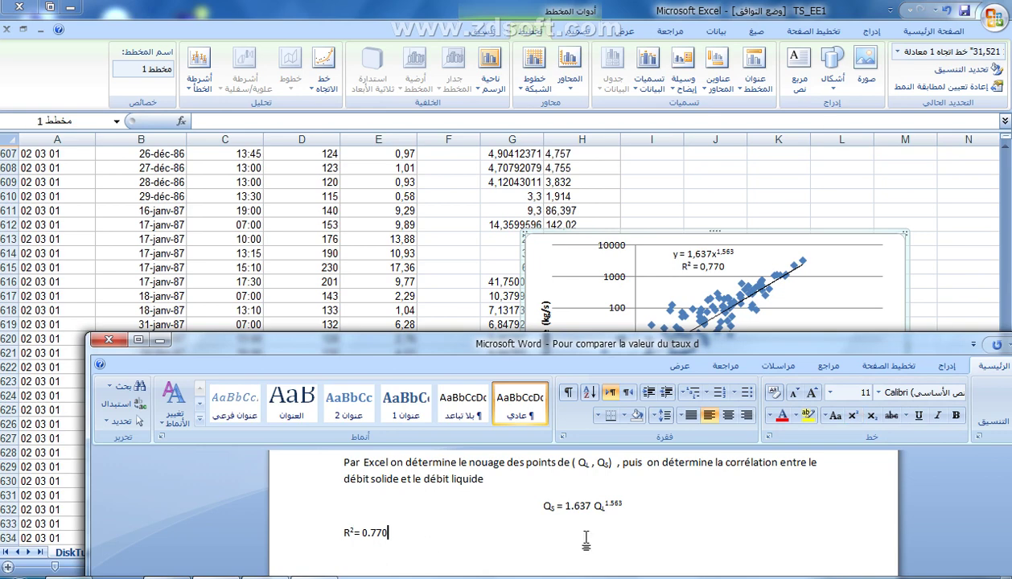
# - Insert a right arrow equation symbol after R2= 0.770 and follow it with "r ="
pyautogui.click(947, 365)
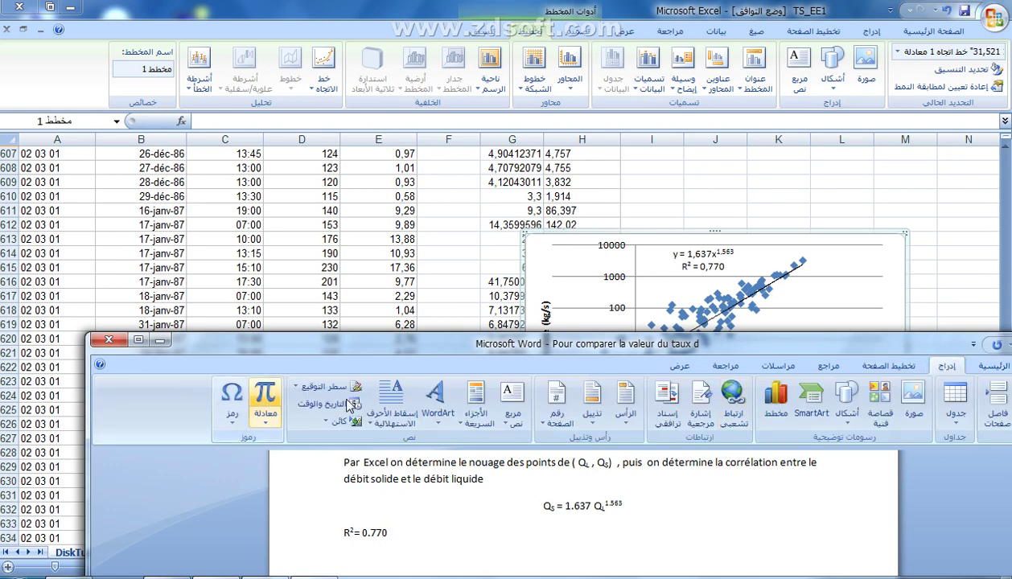
pyautogui.click(266, 402)
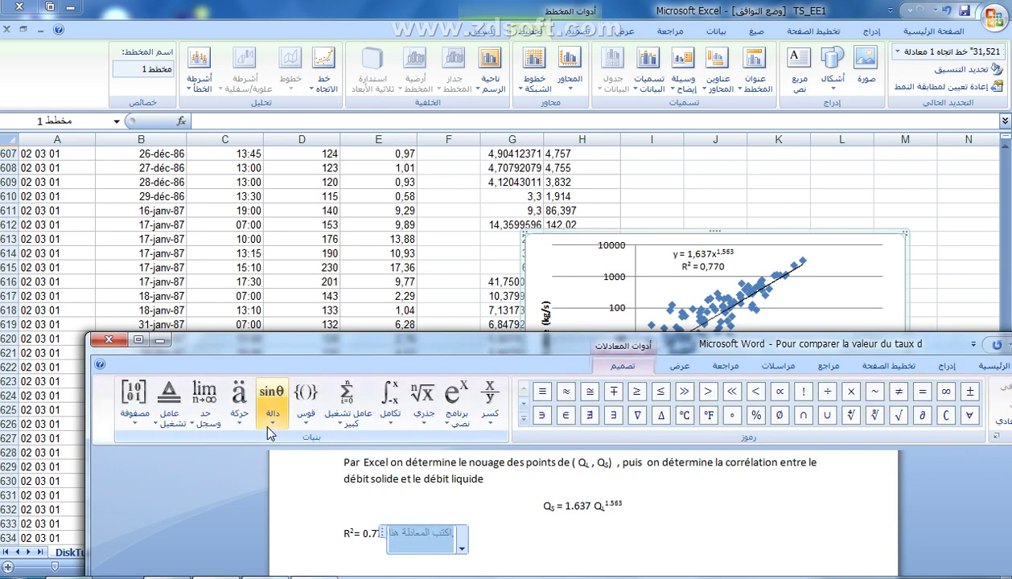
pyautogui.click(522, 419)
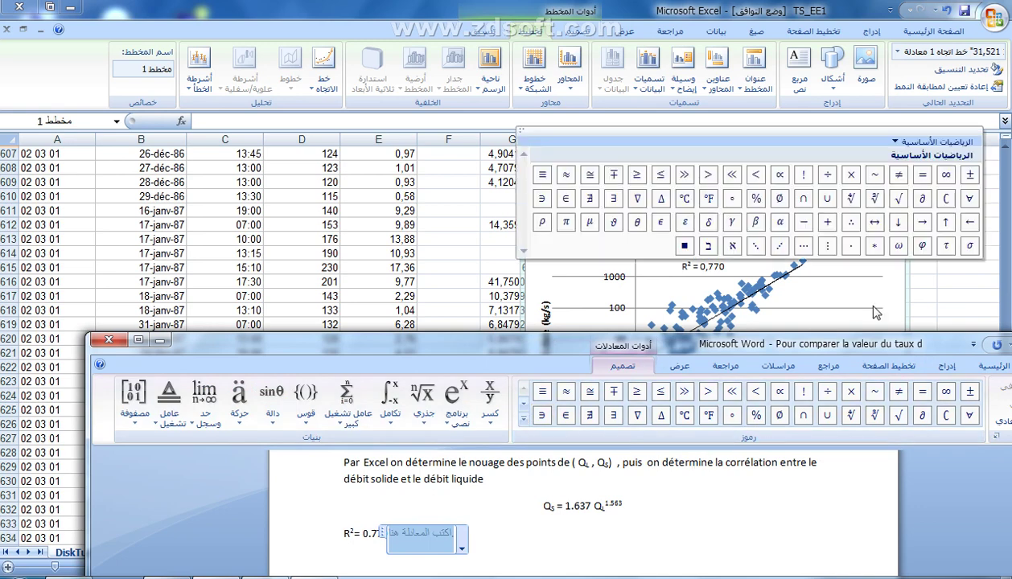
pyautogui.click(924, 226)
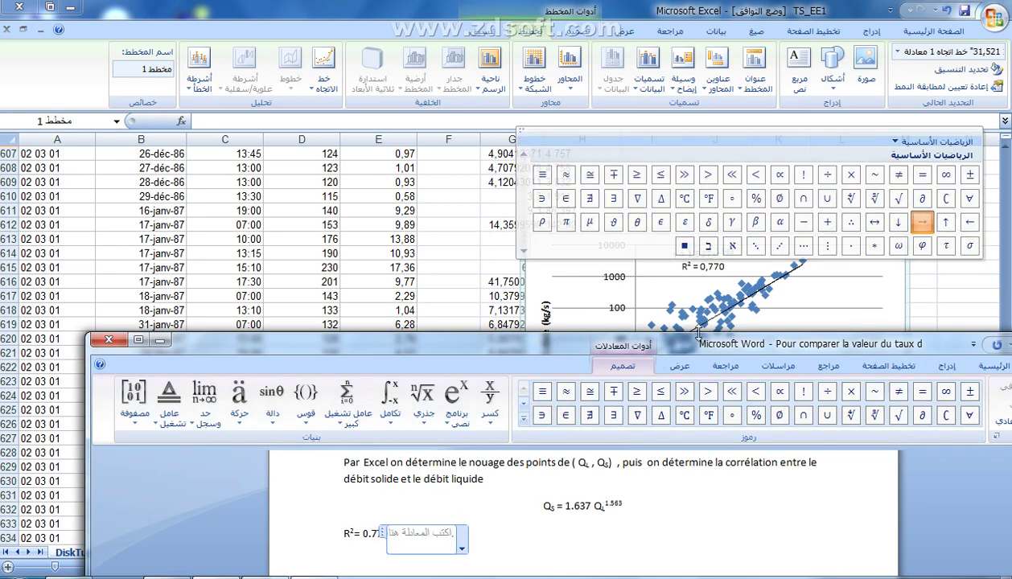
pyautogui.click(435, 534)
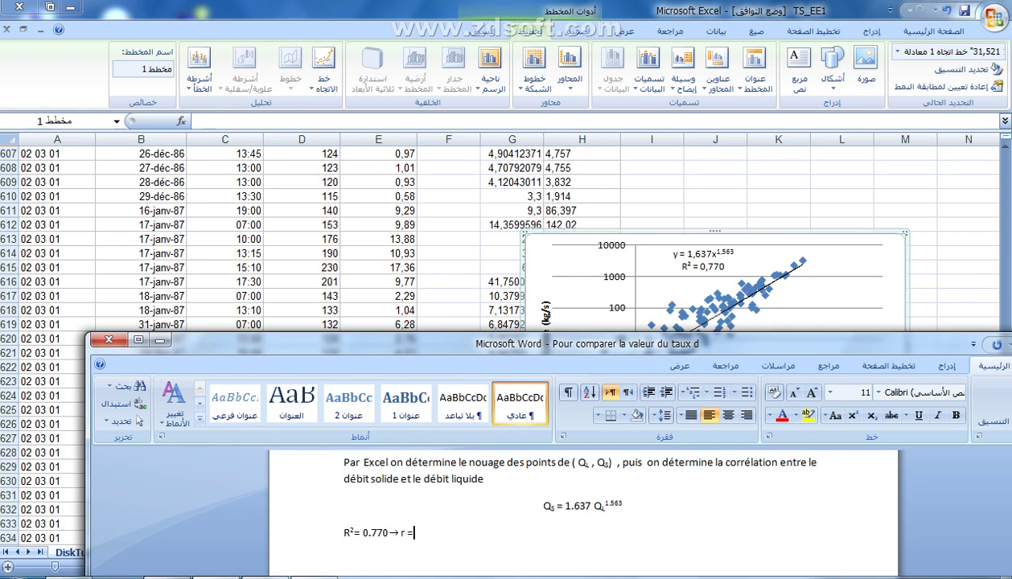
# - Insert a square root equation after "r =" containing R with superscript 2
pyautogui.click(948, 366)
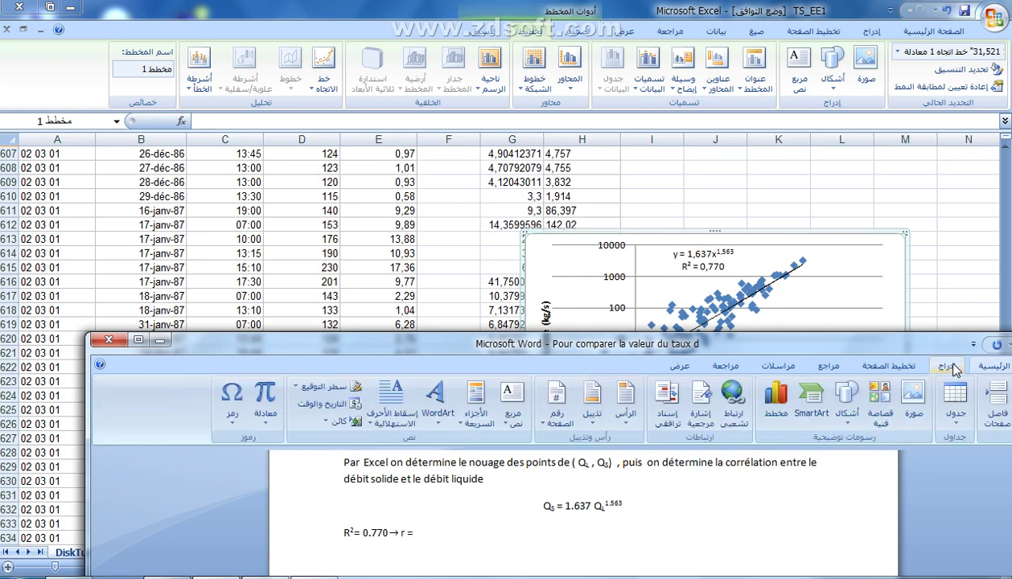
pyautogui.click(265, 400)
pyautogui.click(419, 415)
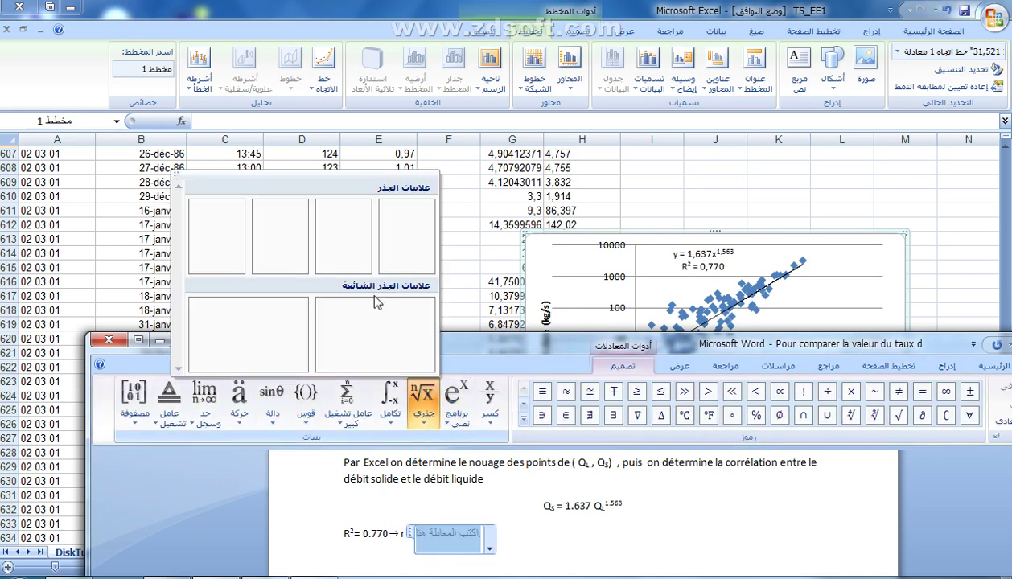
pyautogui.click(412, 238)
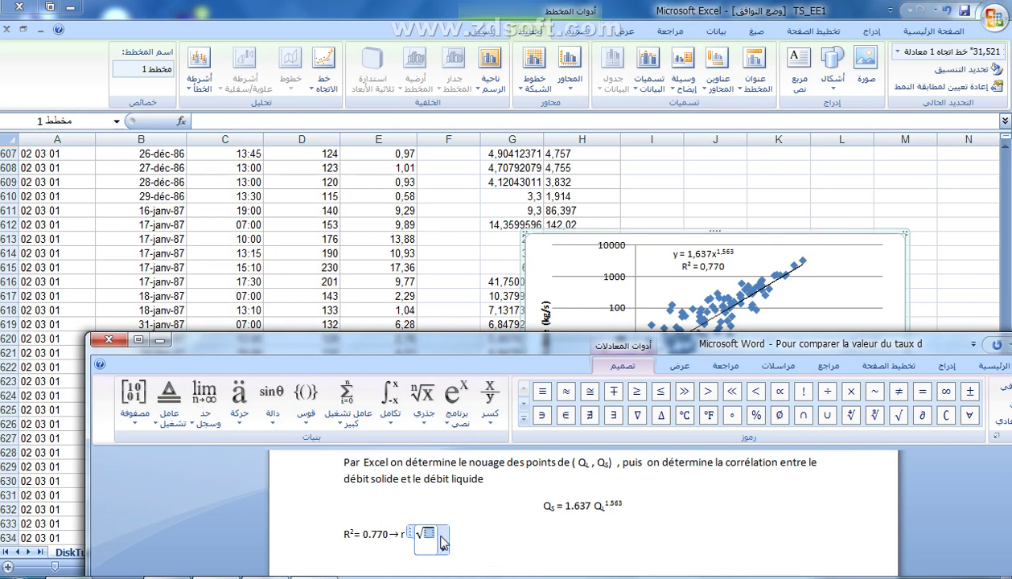
pyautogui.click(456, 399)
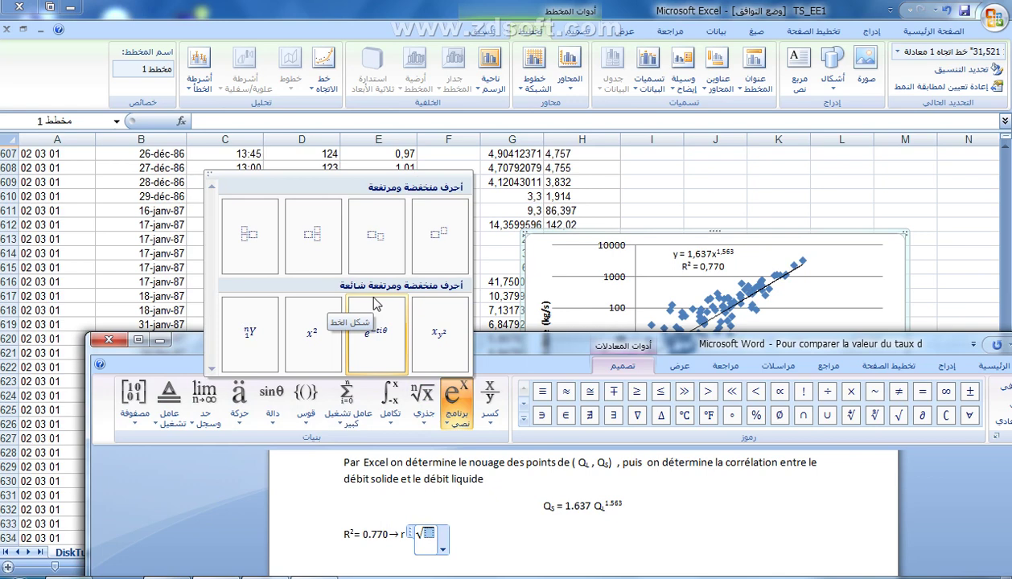
pyautogui.click(451, 243)
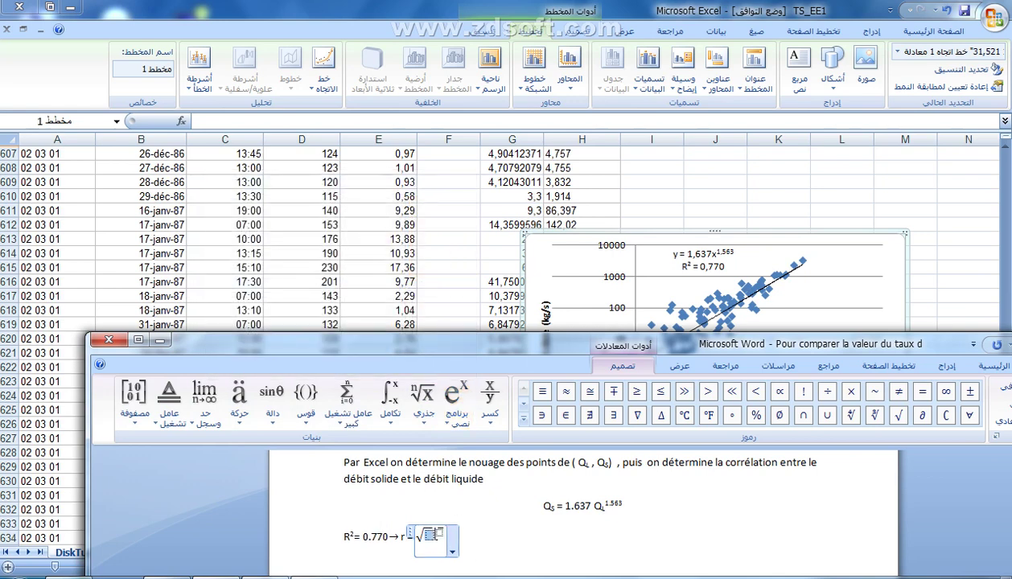
pyautogui.write('R')
pyautogui.write('2')
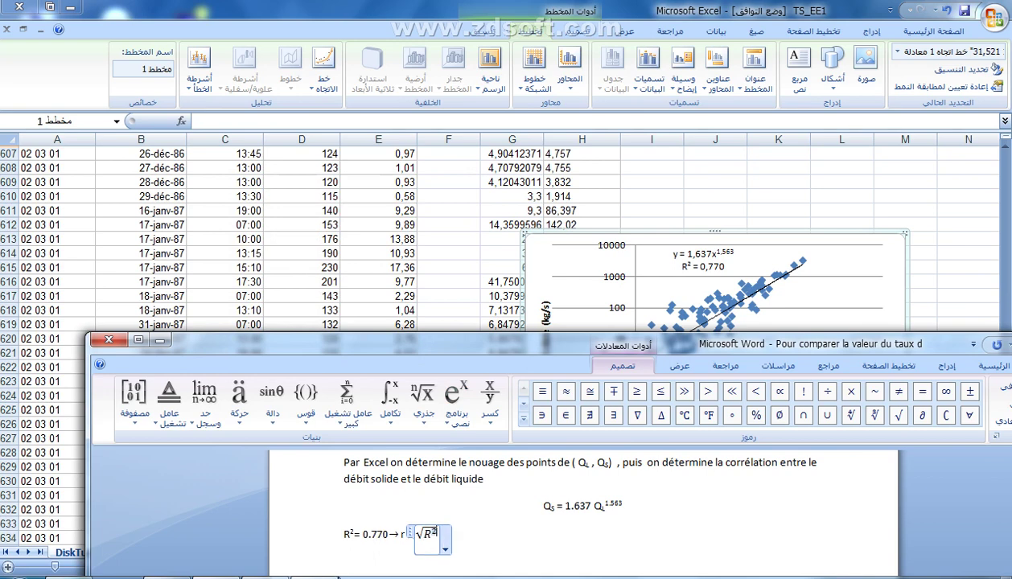
pyautogui.click(521, 556)
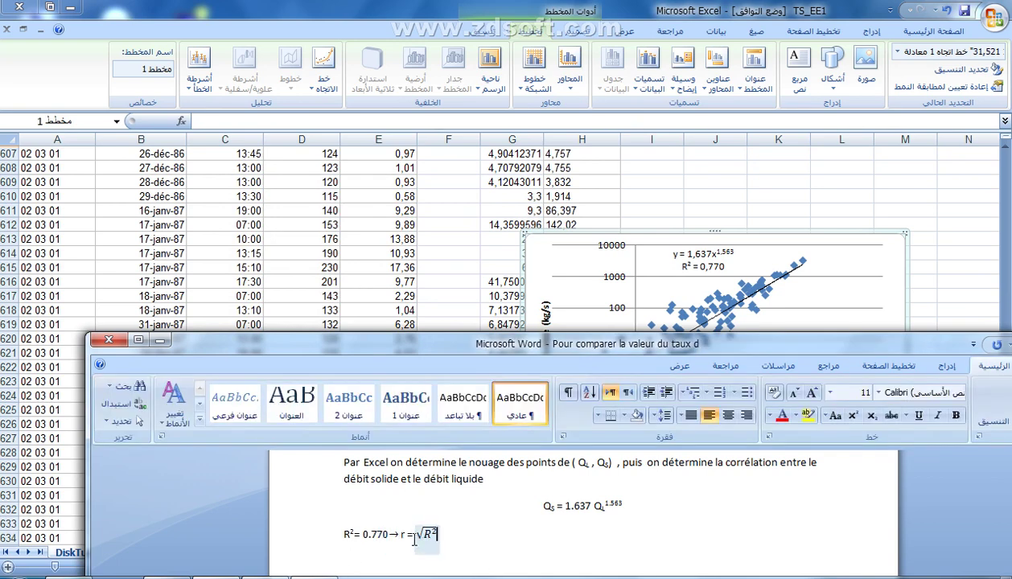
# - Capitalize the r before the square root, and place a copy of the root equation after a second equals sign
pyautogui.moveTo(395, 535); pyautogui.dragTo(404, 541)
pyautogui.write('R')
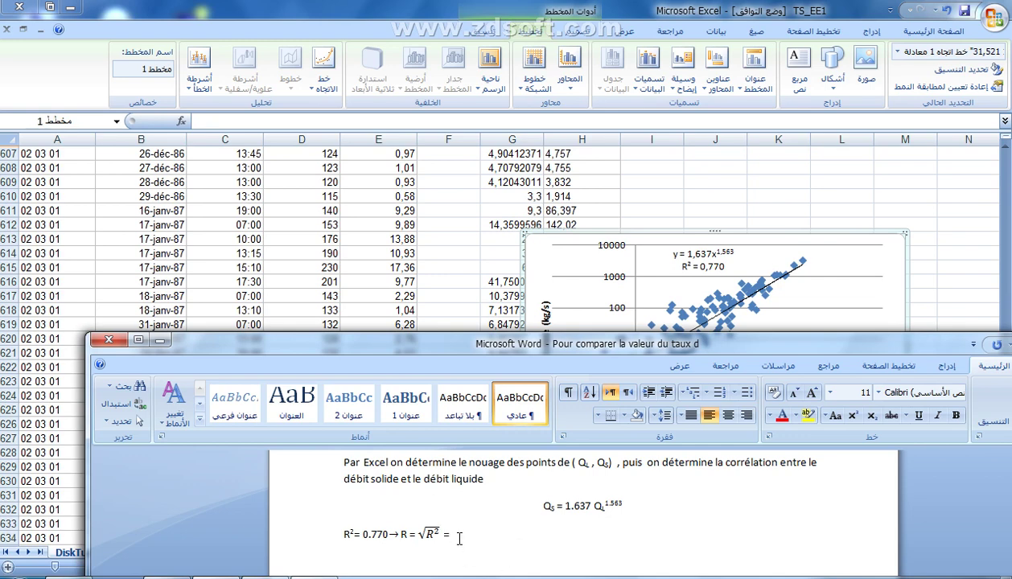
pyautogui.scroll(-1, 456, 535)
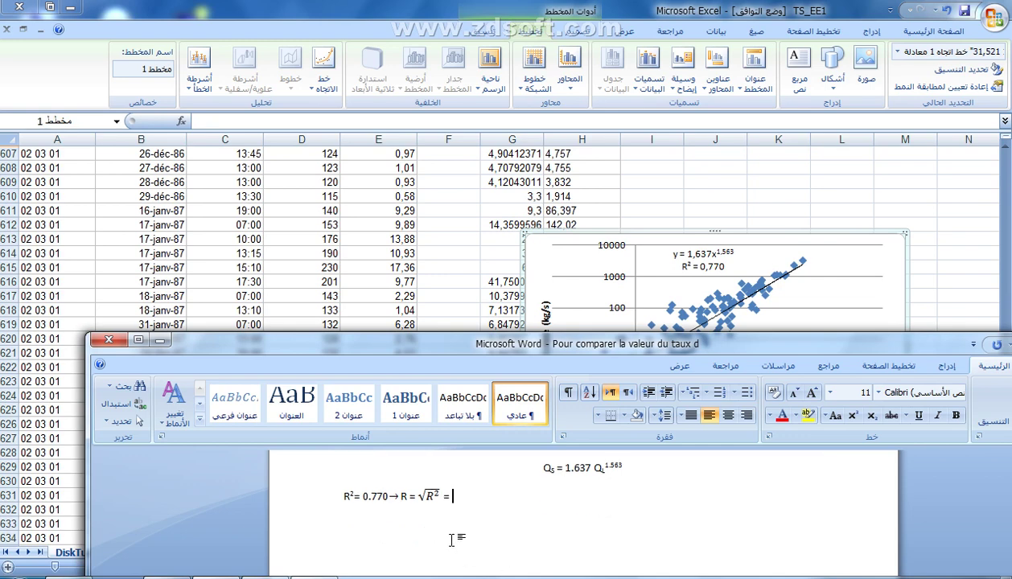
pyautogui.click(425, 493)
pyautogui.moveTo(425, 492); pyautogui.dragTo(431, 503)
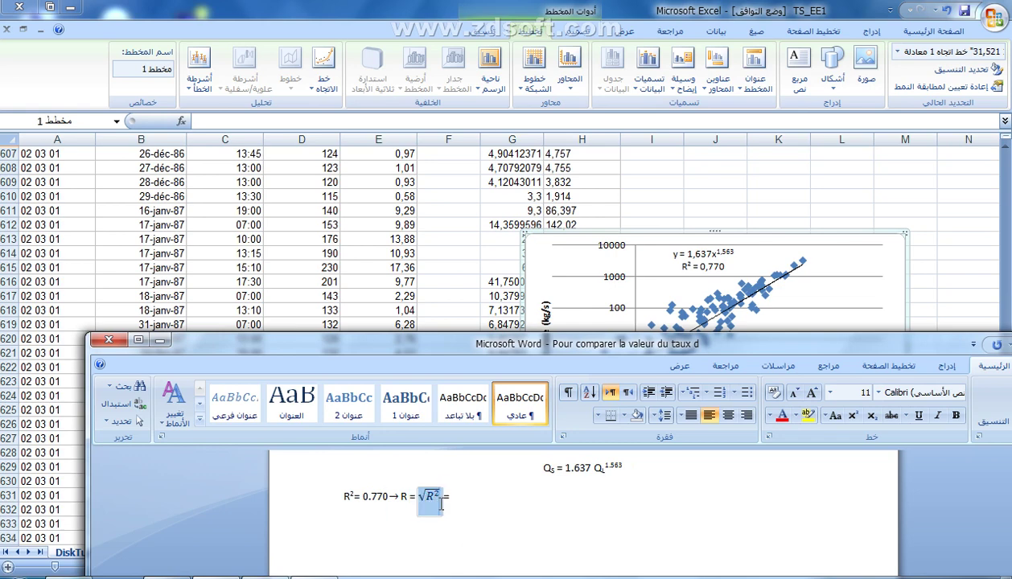
pyautogui.rightClick(431, 503)
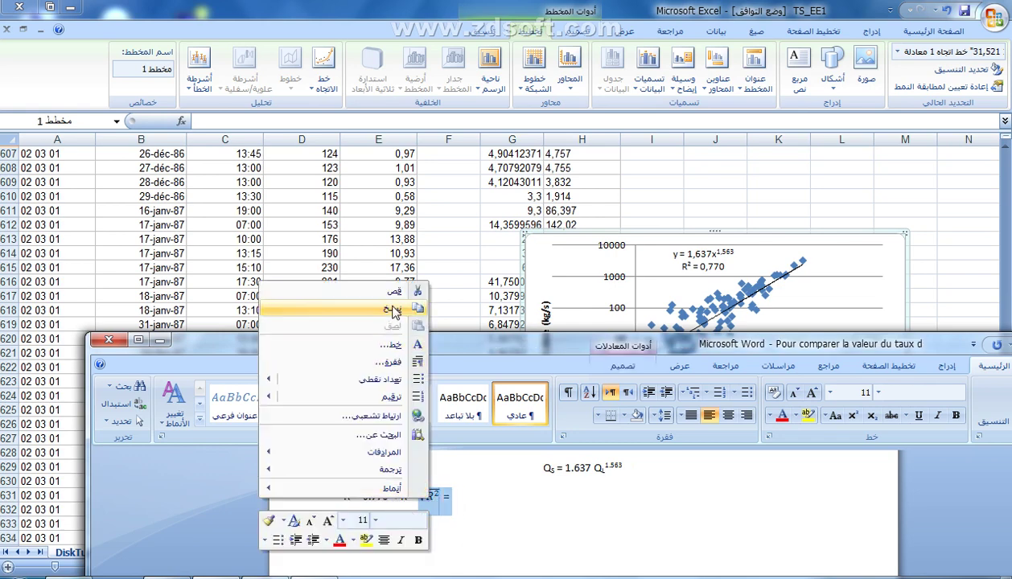
pyautogui.click(383, 316)
pyautogui.click(475, 491)
pyautogui.rightClick(474, 491)
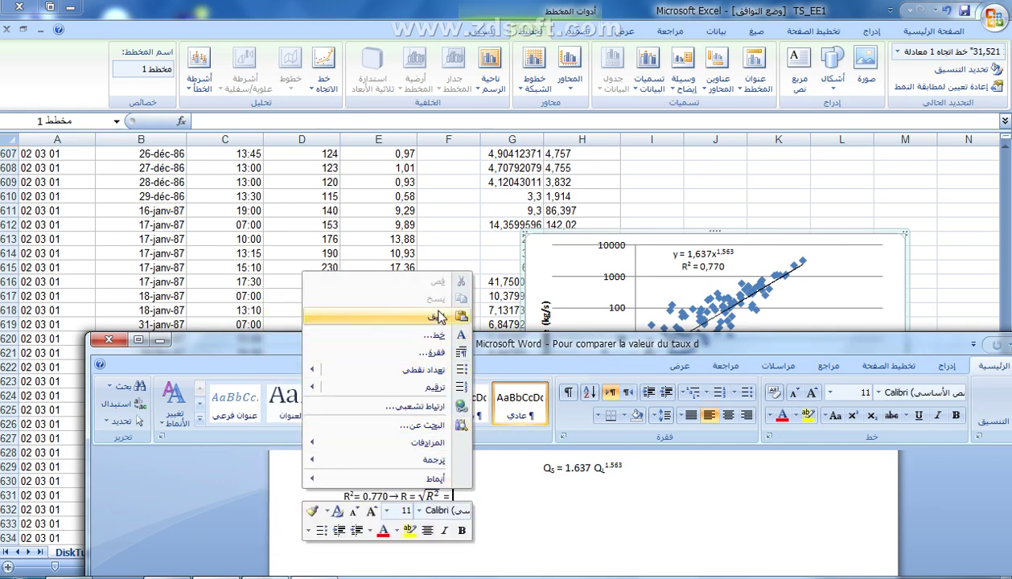
pyautogui.click(383, 310)
# - Replace the content of the copied root with 0.770 and add an equals sign after the root
pyautogui.click(465, 493)
pyautogui.doubleClick(465, 492)
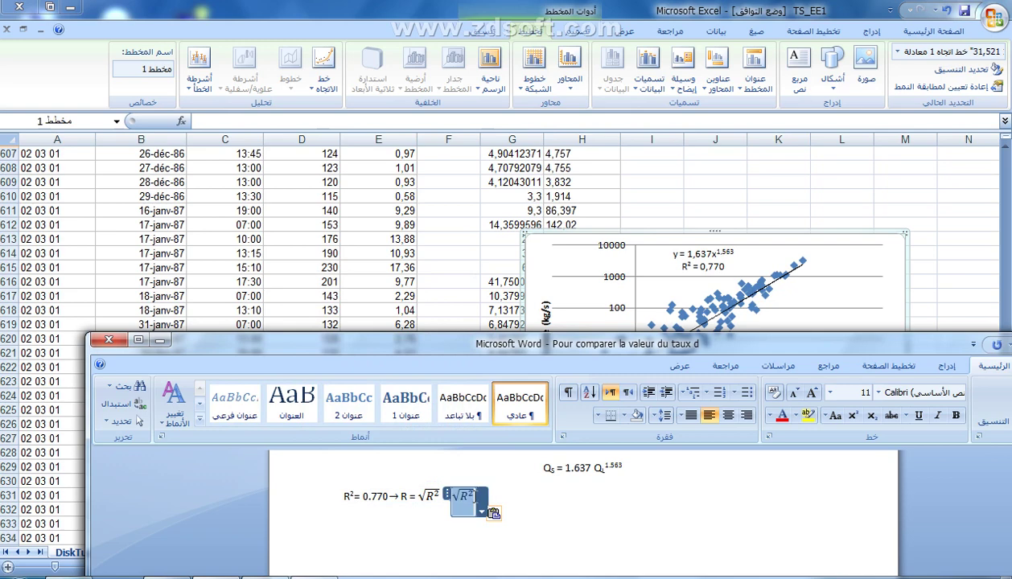
pyautogui.click(465, 491)
pyautogui.press('Left')
pyautogui.hotkey('shift', 'Left')
pyautogui.write('0.7701')
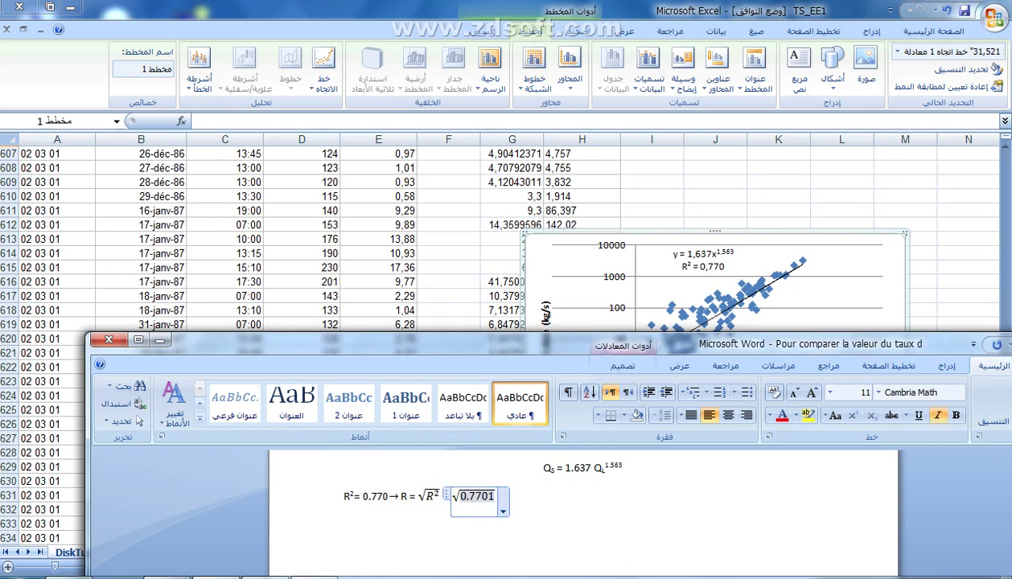
pyautogui.press('BackSpace')
pyautogui.click(532, 496)
pyautogui.write('=')
# - Compute the square root of 0,770 in Calculator, and enter 0.877 after the last equals sign in Word
pyautogui.press('super')
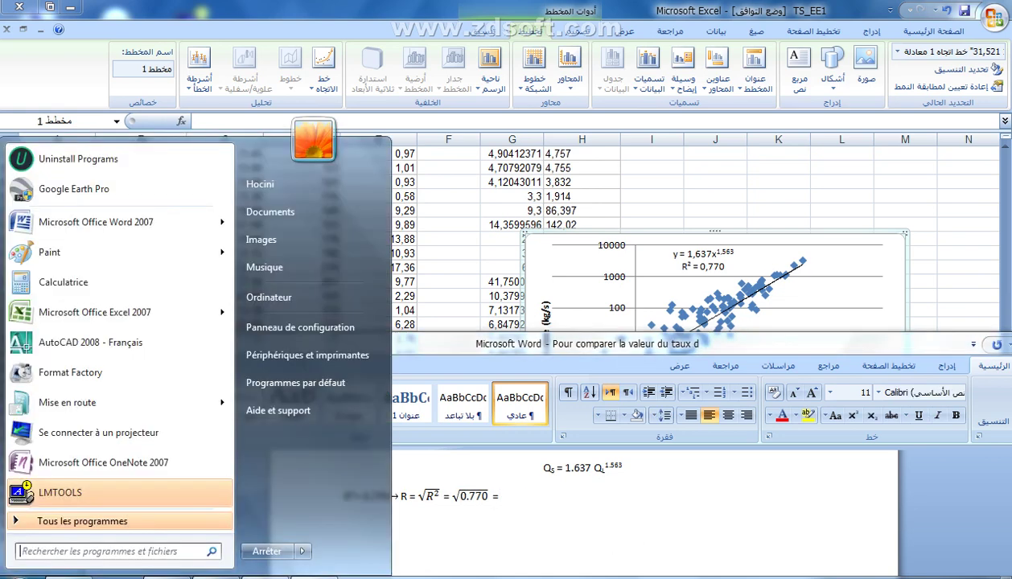
pyautogui.click(53, 294)
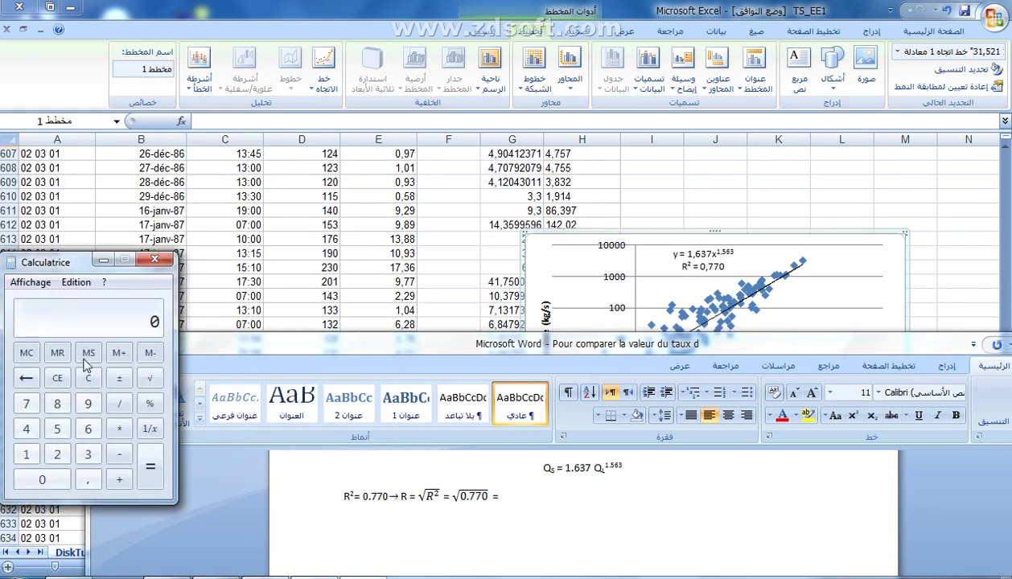
pyautogui.write('0,770')
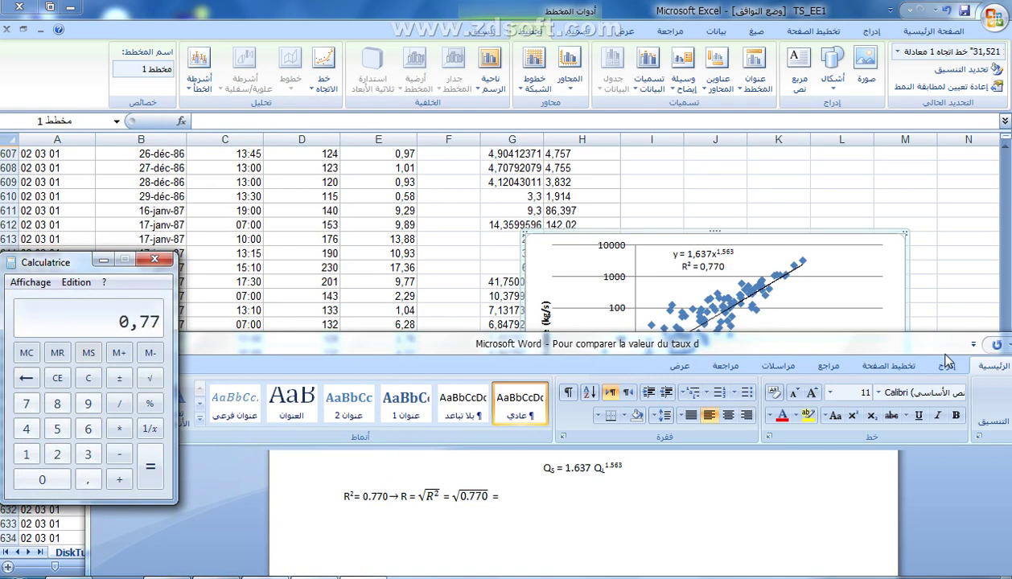
pyautogui.click(150, 378)
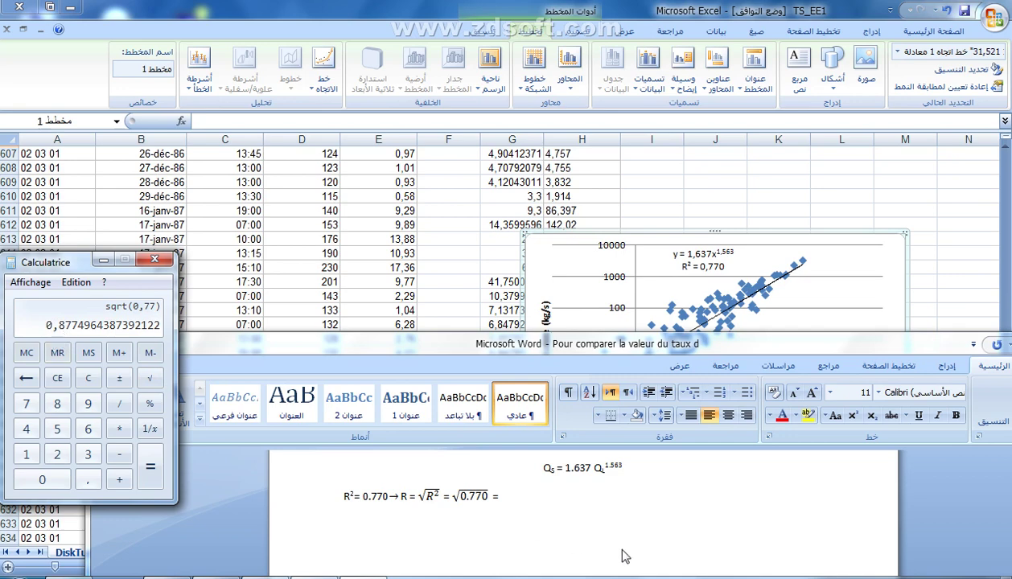
pyautogui.click(502, 493)
pyautogui.write('0.877')
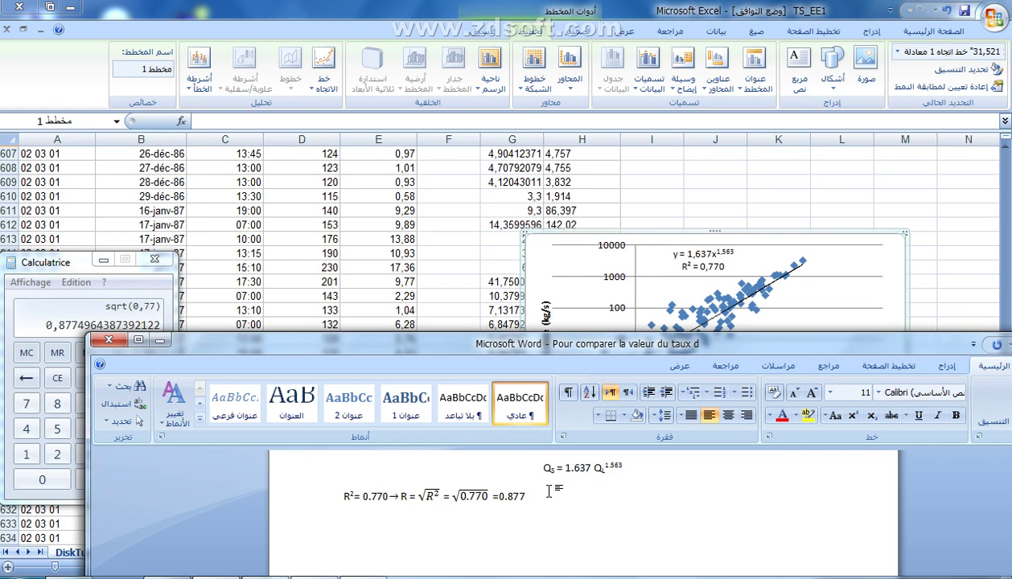
# - Copy the right arrow after 0.877, follow it with "bonne corrélation", and start a new line
pyautogui.click(395, 496)
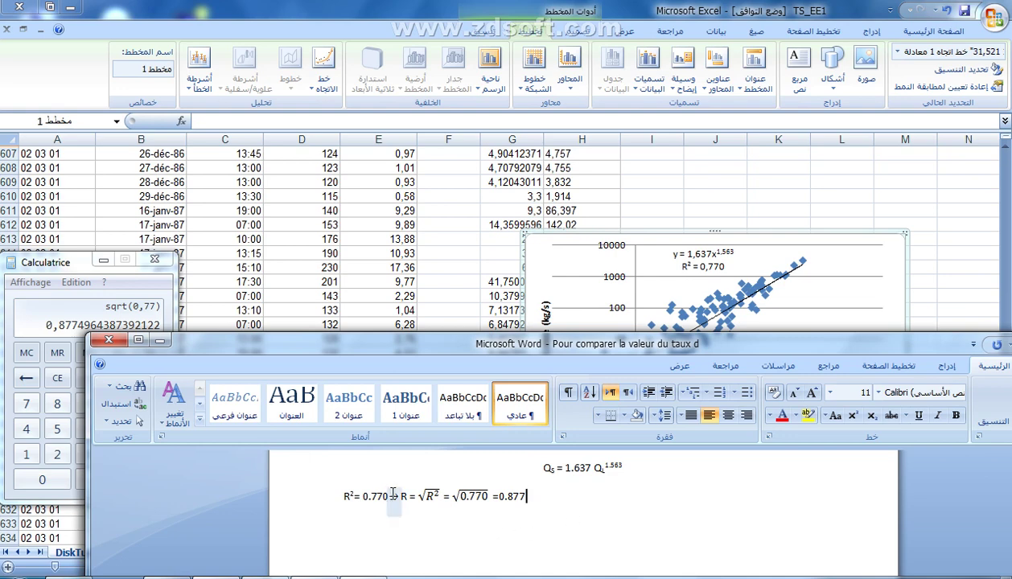
pyautogui.rightClick(395, 496)
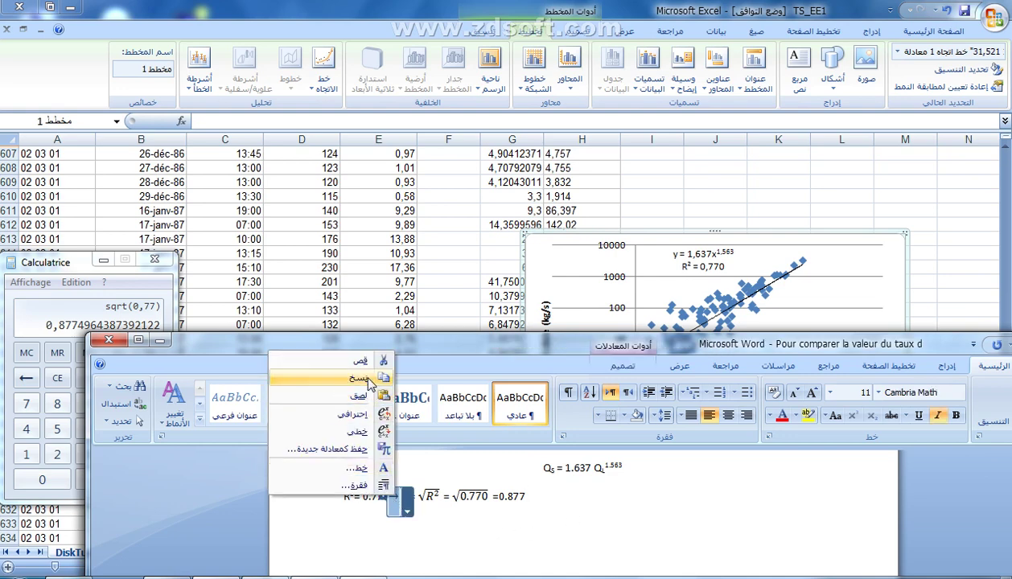
pyautogui.click(596, 534)
pyautogui.rightClick(553, 499)
pyautogui.click(515, 322)
pyautogui.write('bonn')
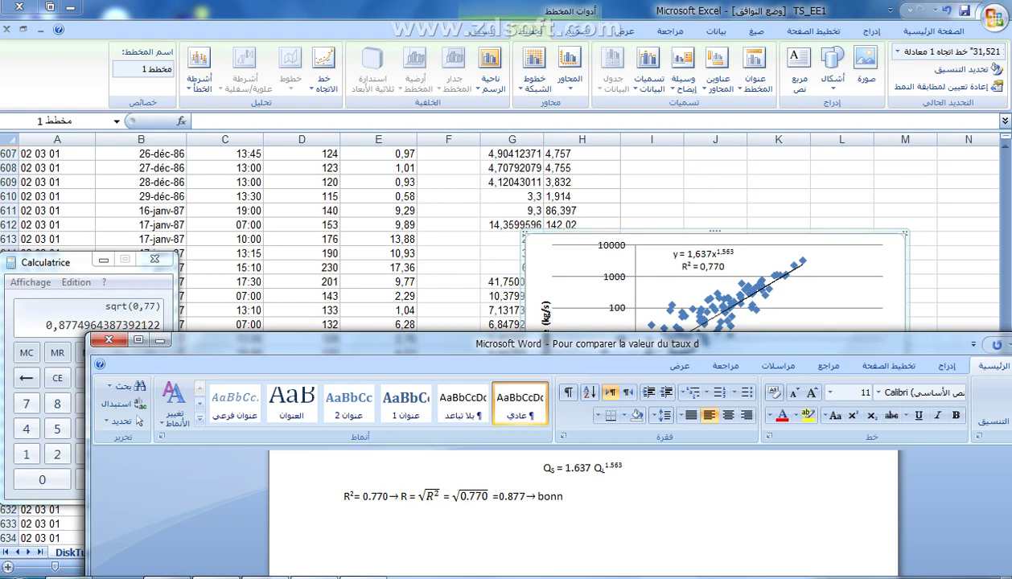
pyautogui.write('e corrélation')
pyautogui.press('Return')
pyautogui.write('donc')
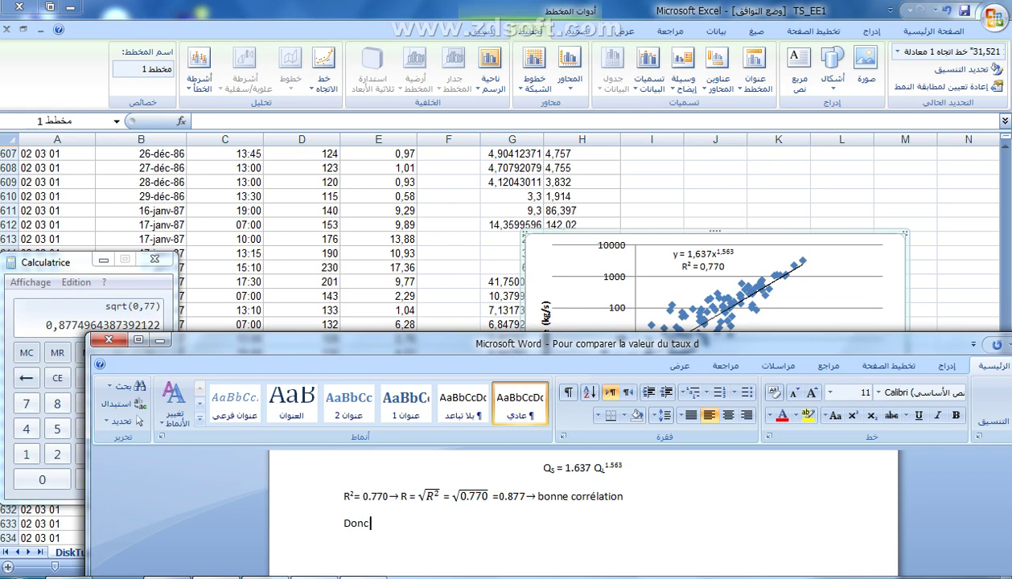
pyautogui.doubleClick(354, 523)
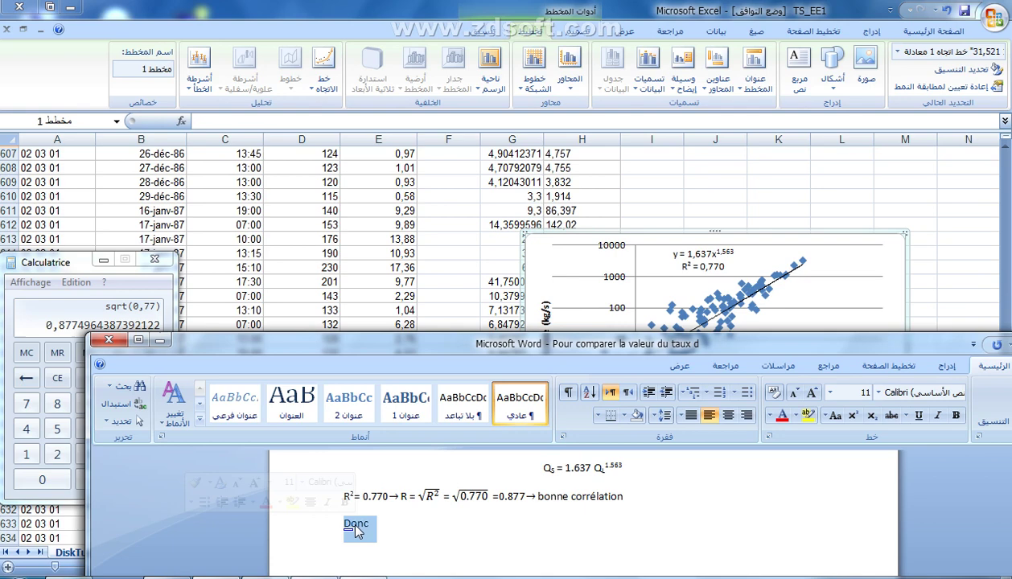
pyautogui.press('BackSpace')
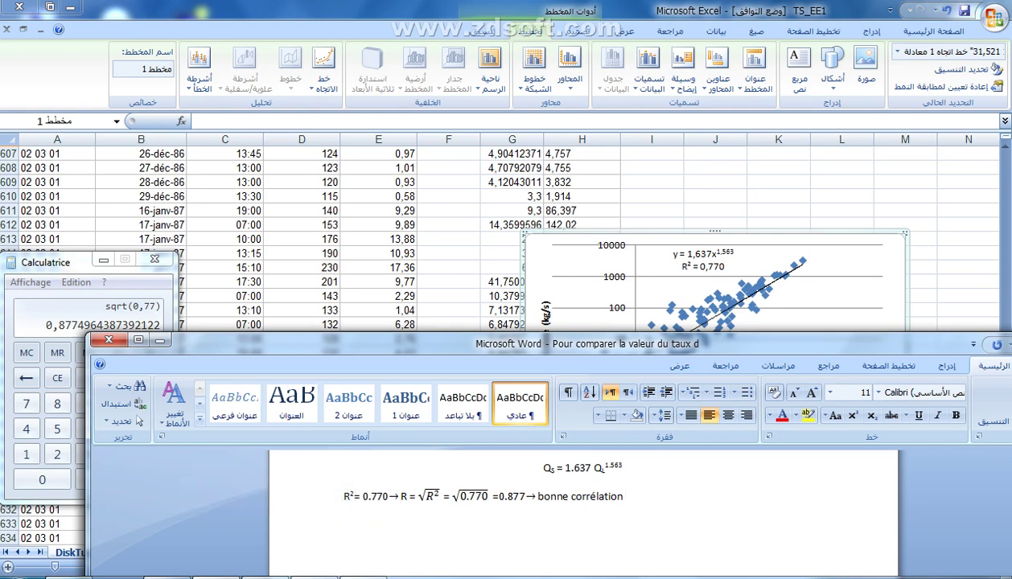
# - Write the Arabic conclusion "اذن هناك ارتباط جيد بين التدفق الصلب و التدفق السائل" on the new line
pyautogui.hotkey('alt', 'shift')
pyautogui.write('اذن هنا')
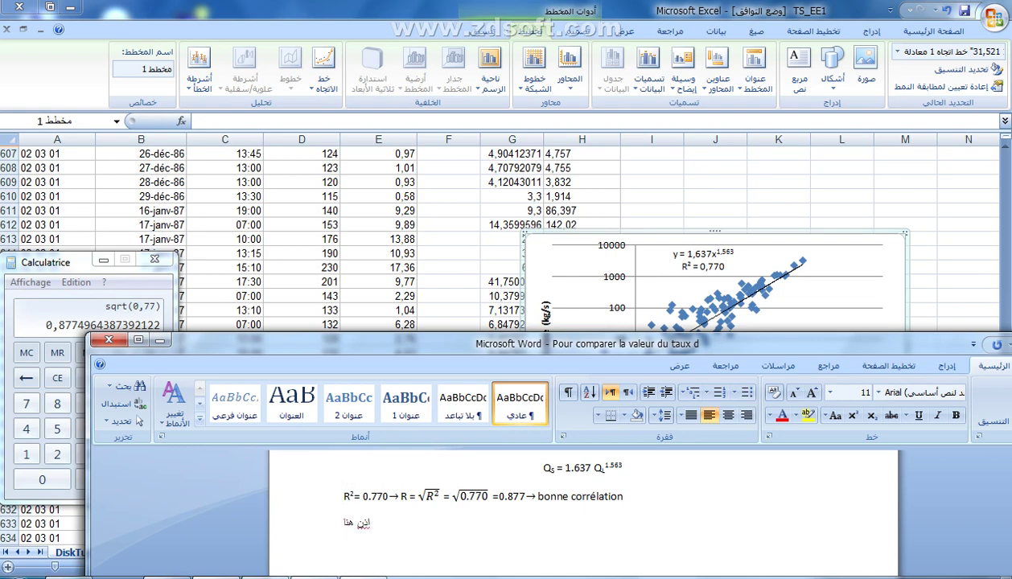
pyautogui.write('ك ارتباط جيد بين التدفق')
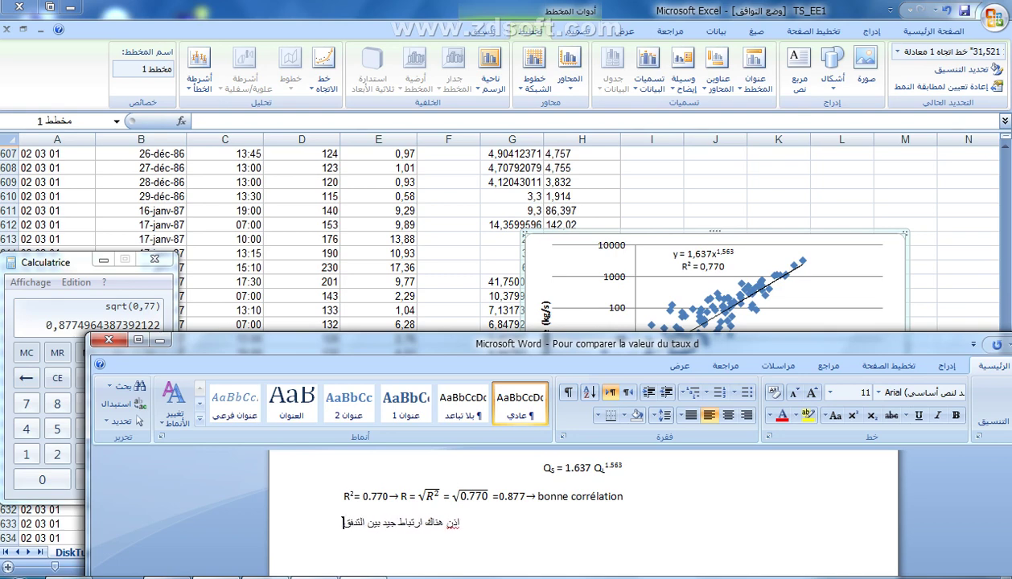
pyautogui.write(' الصلب و التدفق السائل')
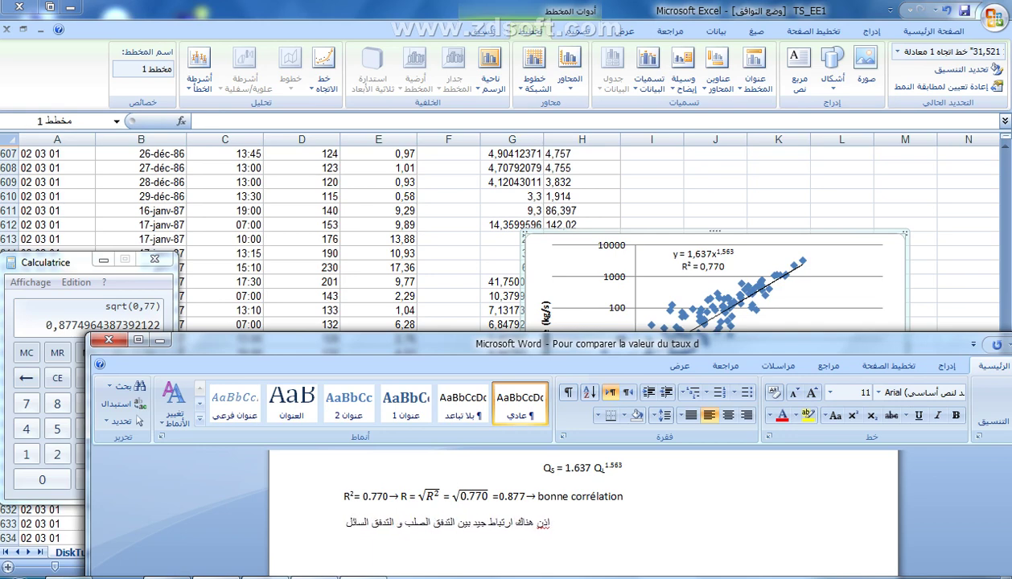
# - Set the Arabic paragraph's direction to right-to-left and correct the spelling of its first word to "إذن"
pyautogui.click(635, 400)
pyautogui.rightClick(806, 521)
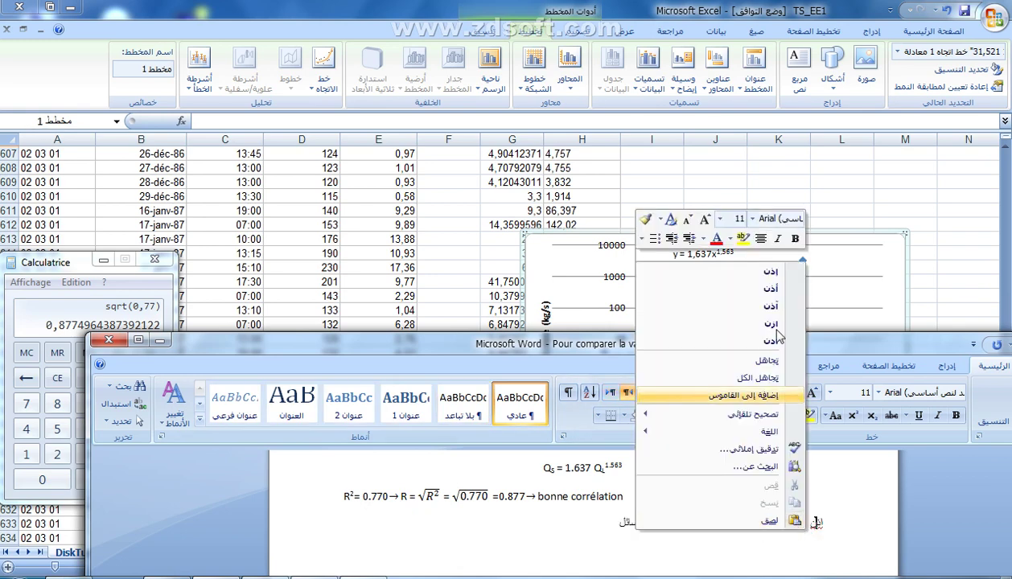
pyautogui.click(771, 271)
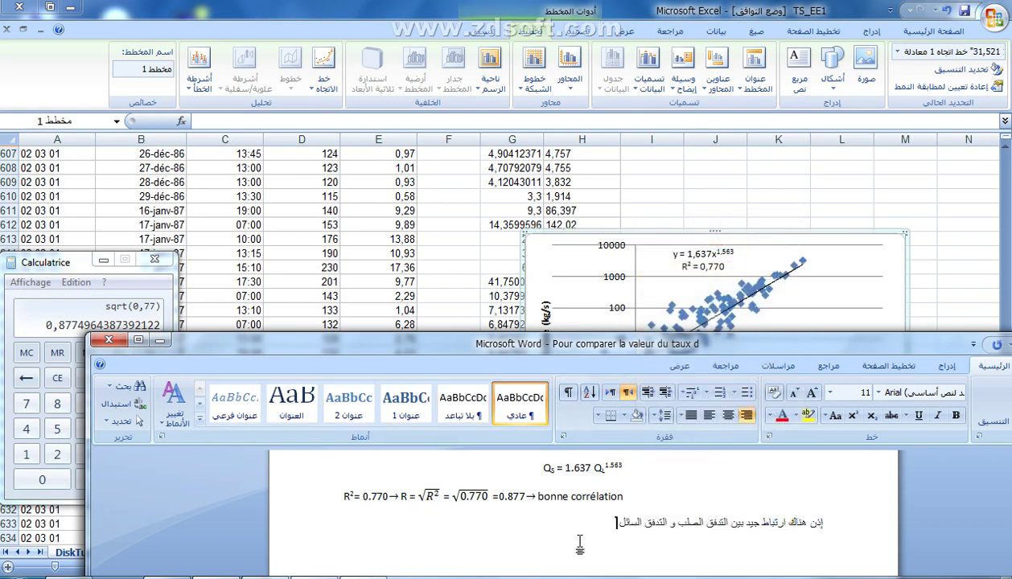
# - Continue the Arabic sentence with "و هذا يعني انه كلما زاد التدفق السائل زاد التدفق"
pyautogui.write('و هذا يعني انه كلما ز')
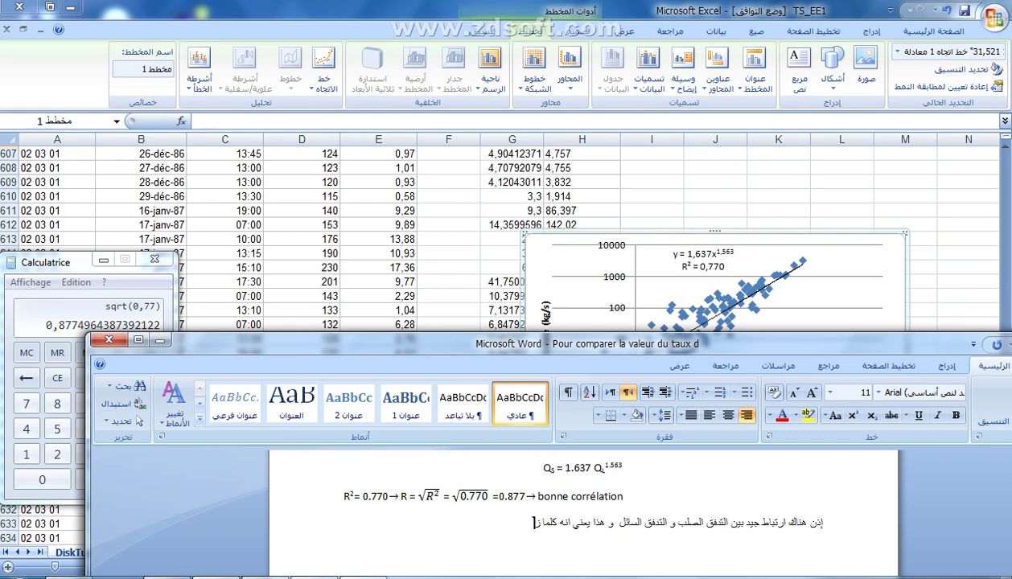
pyautogui.write('اد التدفق الصلب')
pyautogui.press('BackSpace')
pyautogui.press('BackSpace')
pyautogui.press('BackSpace')
pyautogui.press('BackSpace')
pyautogui.write('لسائل زاد التدفق')
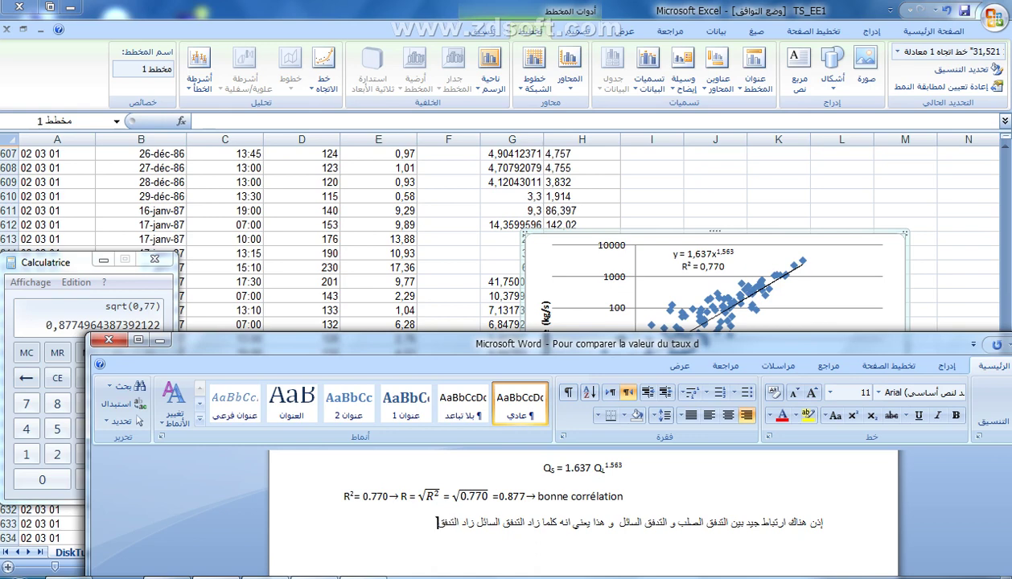
# - Complete the Arabic sentence with "الصلب و من يزيد معدل التآكل بالنسبة لمستجمع المياه هذا"
pyautogui.write(' الصلب و من يزد')
pyautogui.press('BackSpace')
pyautogui.write('يد')
pyautogui.write(' مذ')
pyautogui.press('BackSpace')
pyautogui.write('عدل')
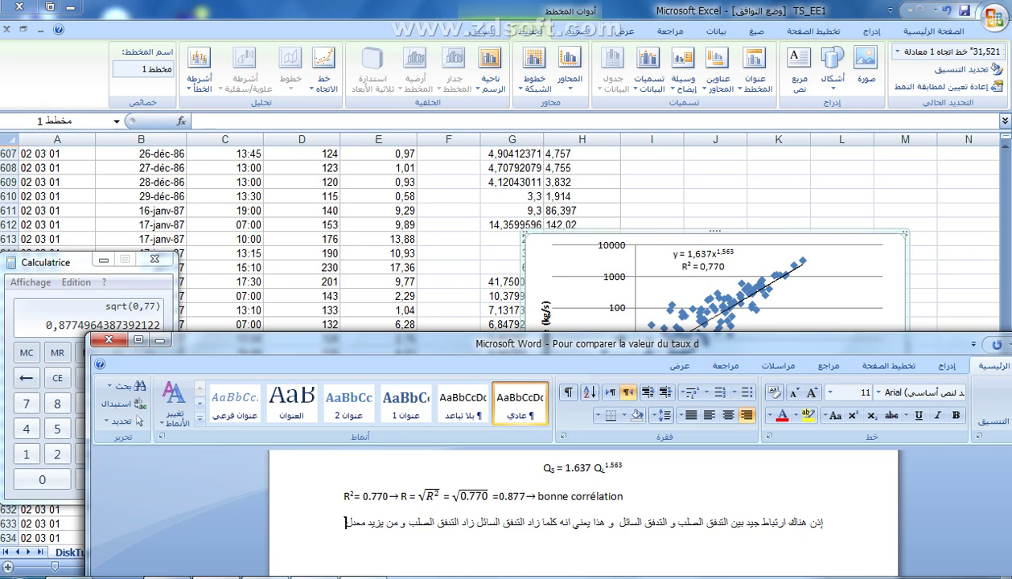
pyautogui.write(' الت')
pyautogui.write('أ')
pyautogui.write('كل')
pyautogui.write(' بال')
pyautogui.write('نسبة ل')
pyautogui.write('مستجم')
pyautogui.write('ع ال')
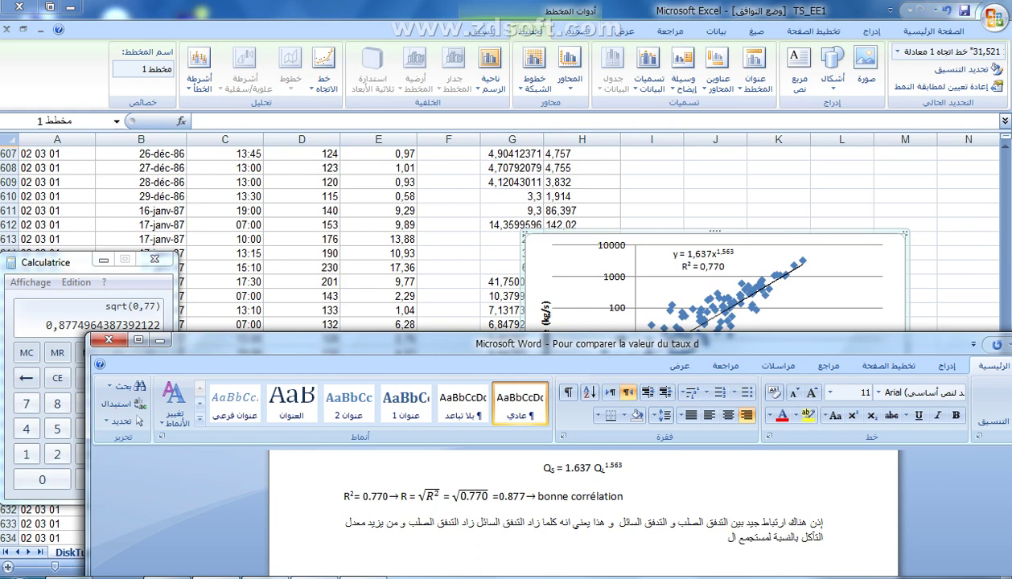
pyautogui.write('مياه هنا')
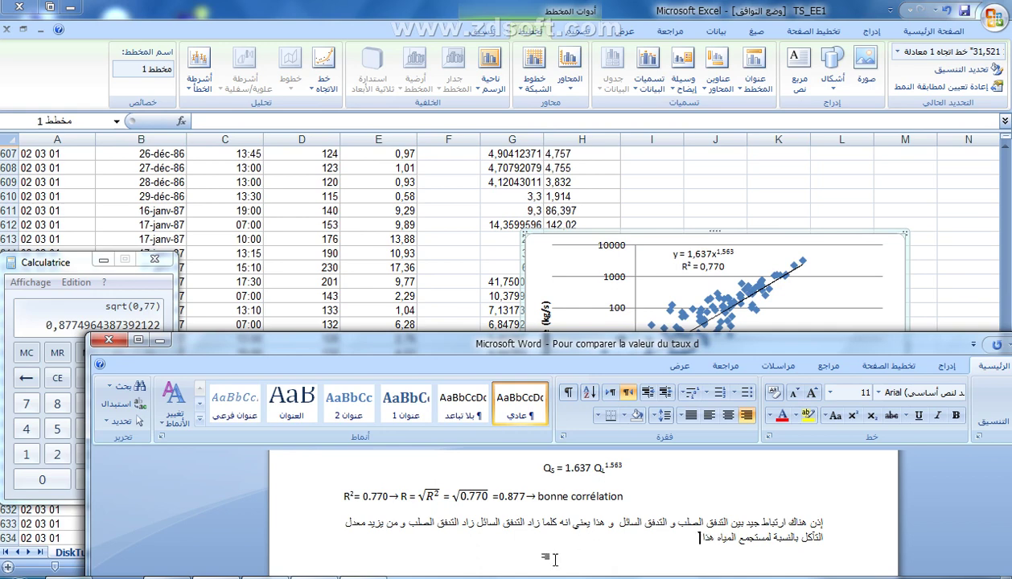